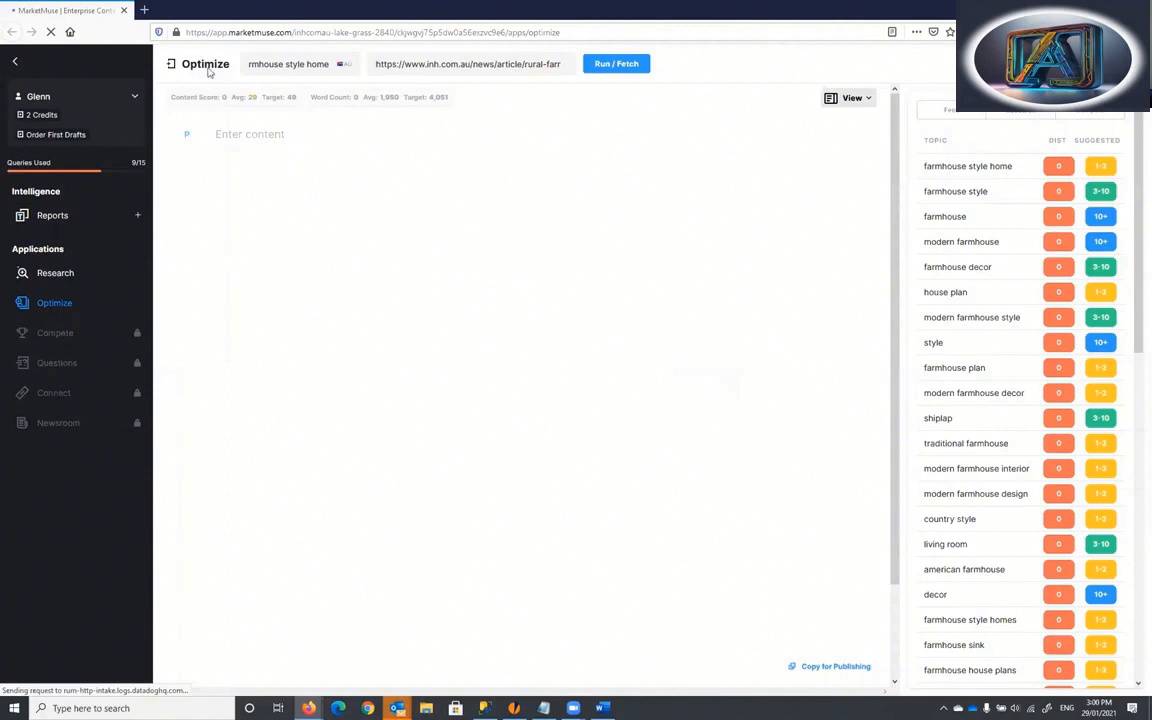
- Run the optimization for the topic "farmhouse style home" and fetch the article text from the entered inh.com.au URL
click(270, 63)
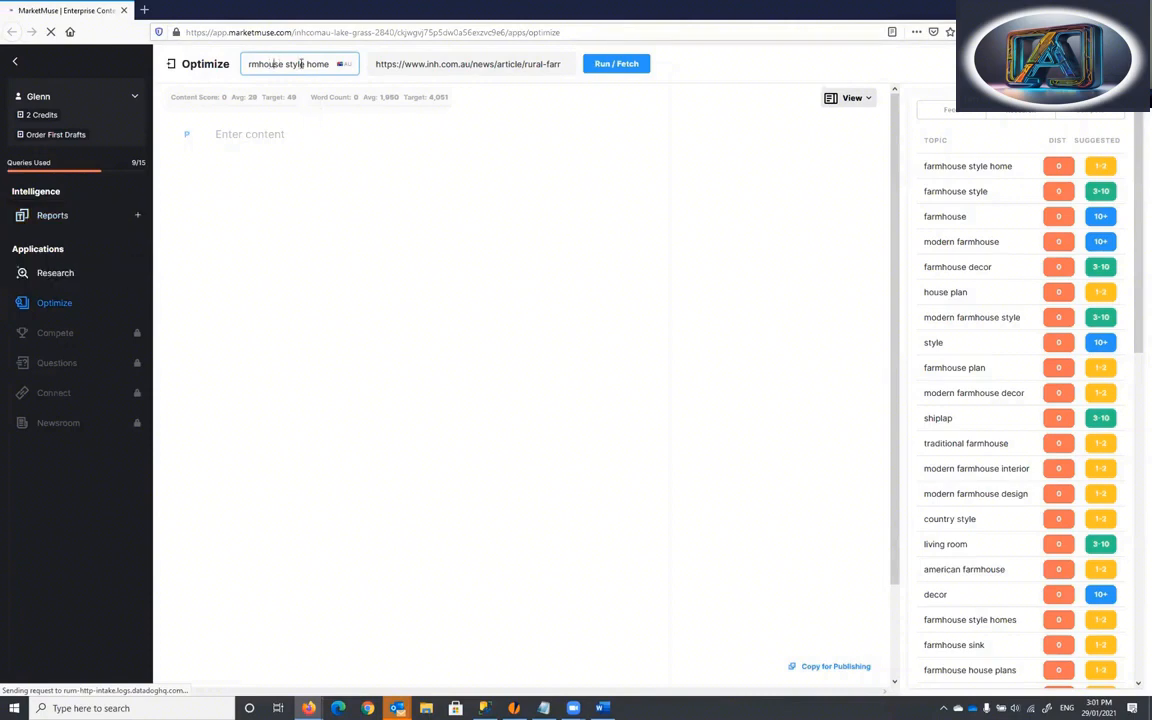
drag(329, 64, 236, 63)
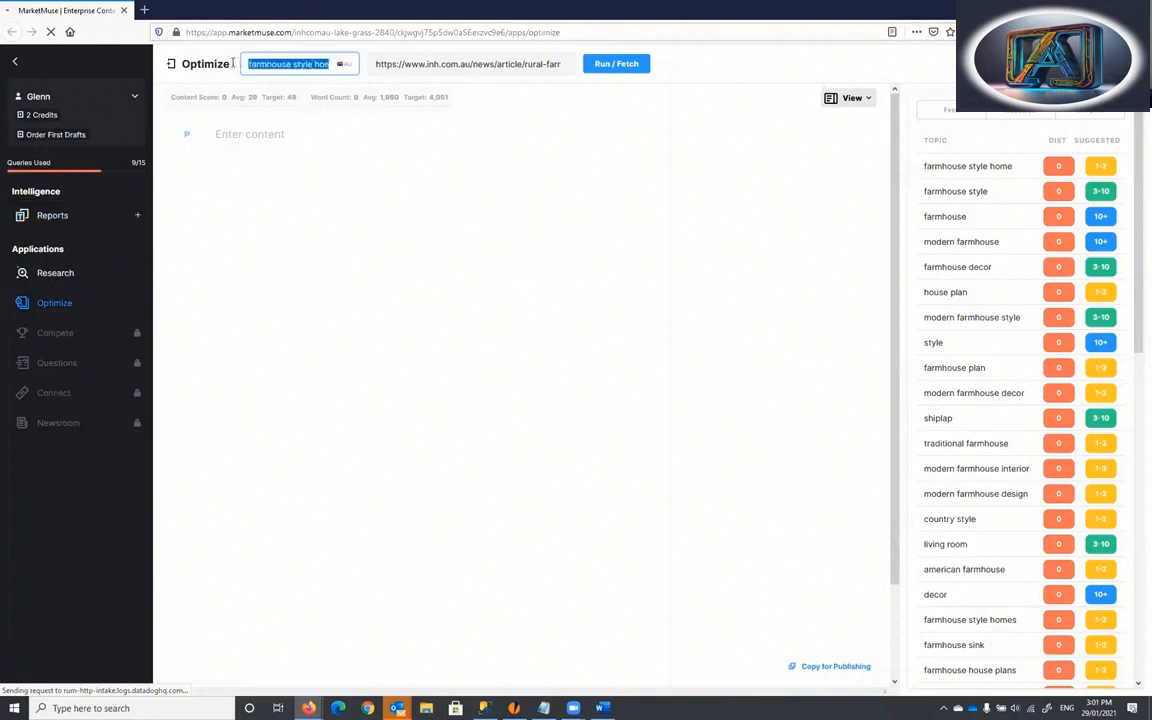
click(248, 62)
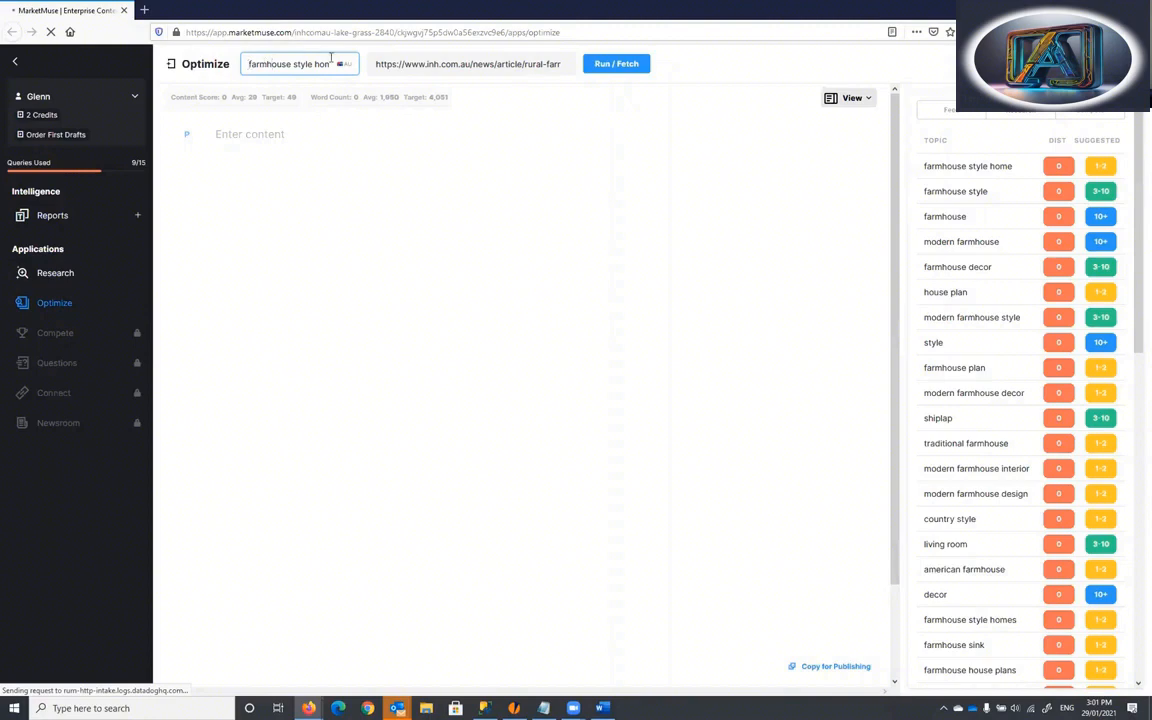
drag(250, 64, 303, 64)
click(294, 66)
drag(294, 64, 219, 64)
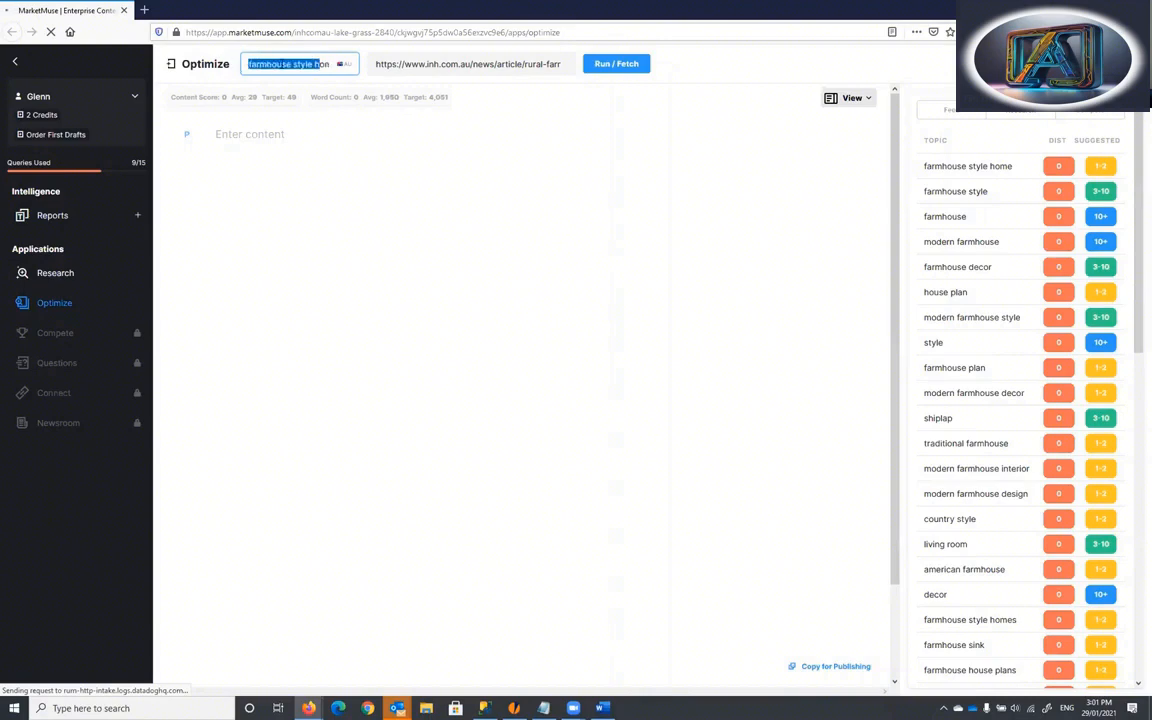
click(260, 66)
click(283, 68)
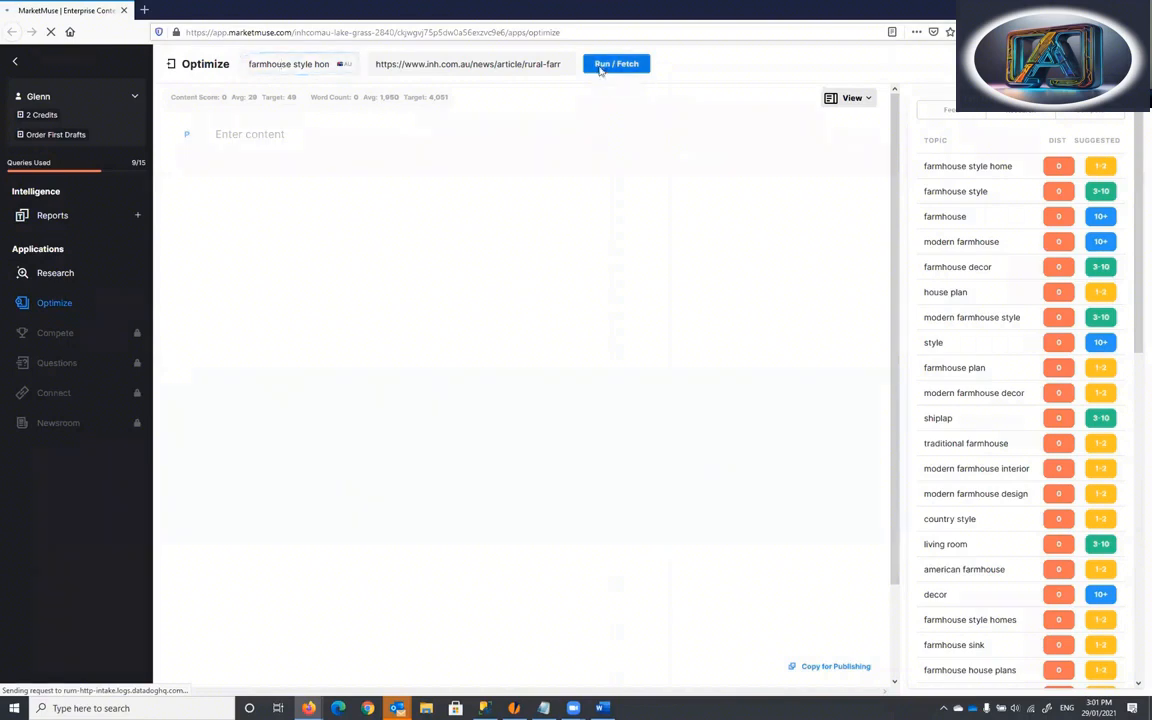
click(597, 70)
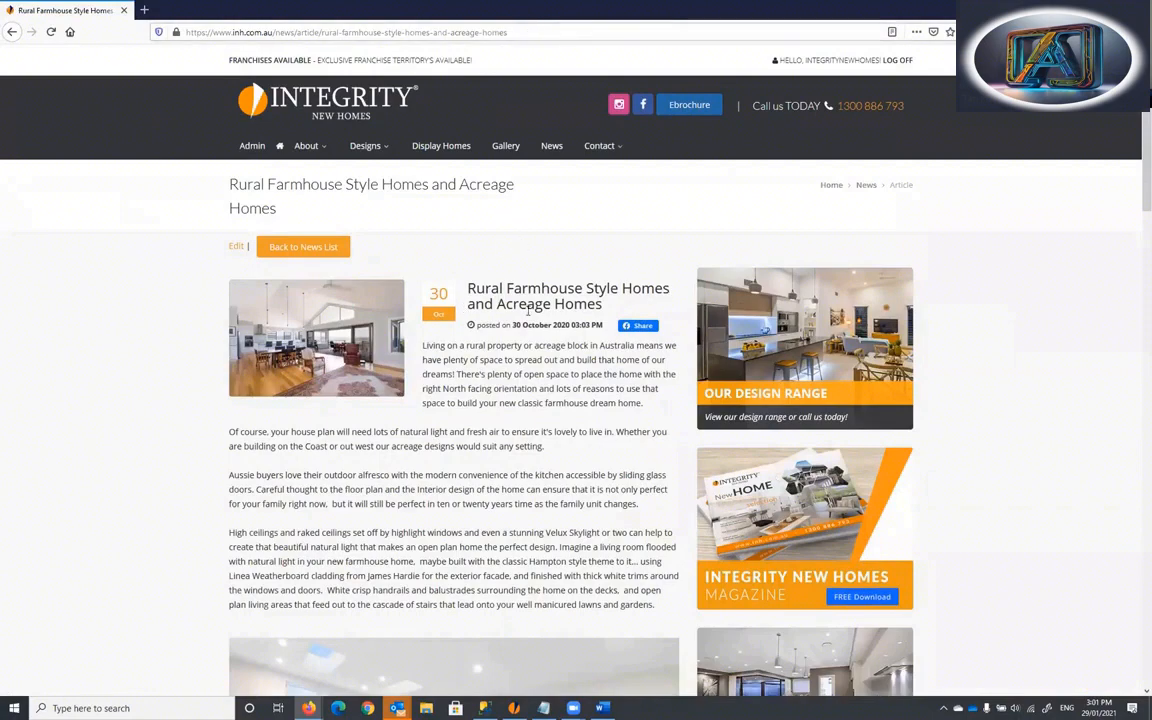
- Compare the published Rural Farmhouse Style Homes and Acreage Homes article with the text fetched into the optimizer
scroll(528, 295, down, 2)
scroll(544, 283, down, 7)
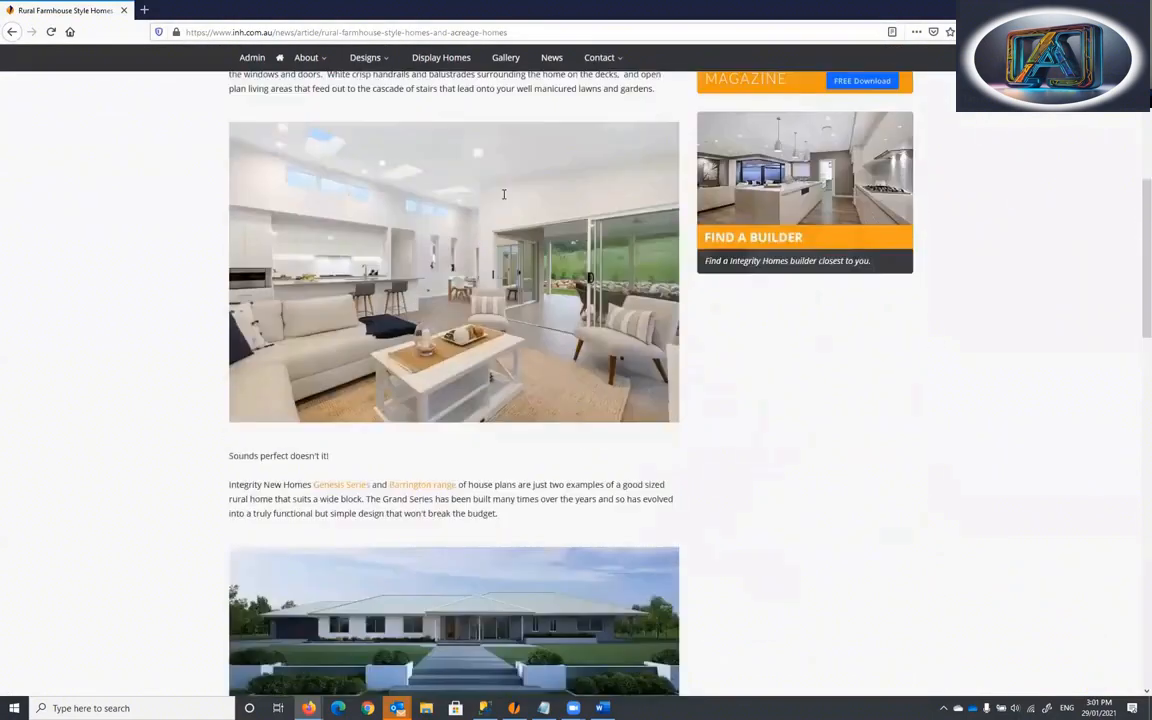
scroll(502, 158, up, 6)
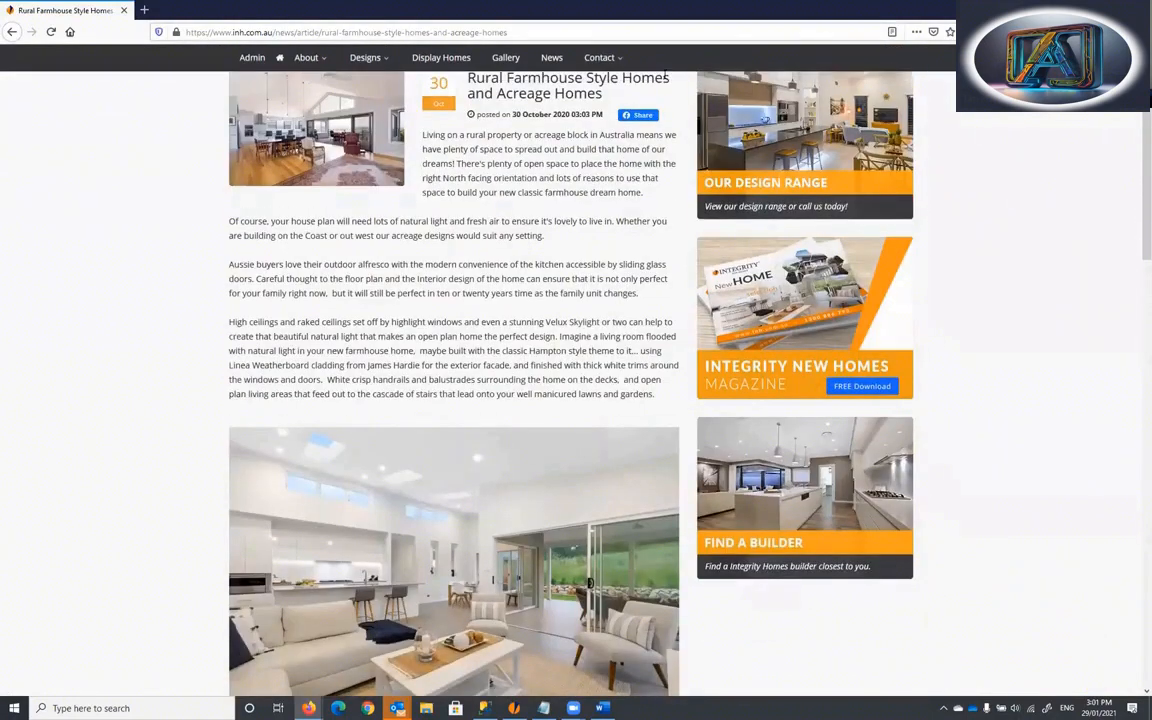
key(alt+Tab)
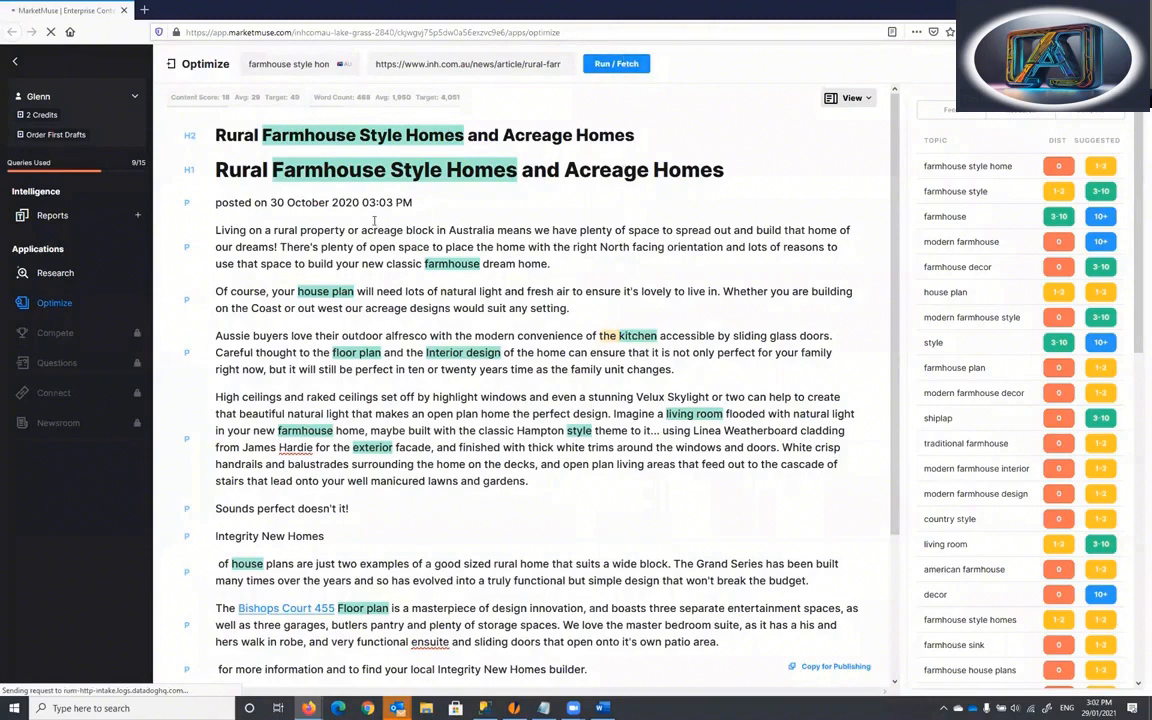
scroll(506, 230, down, 3)
scroll(506, 230, down, 1)
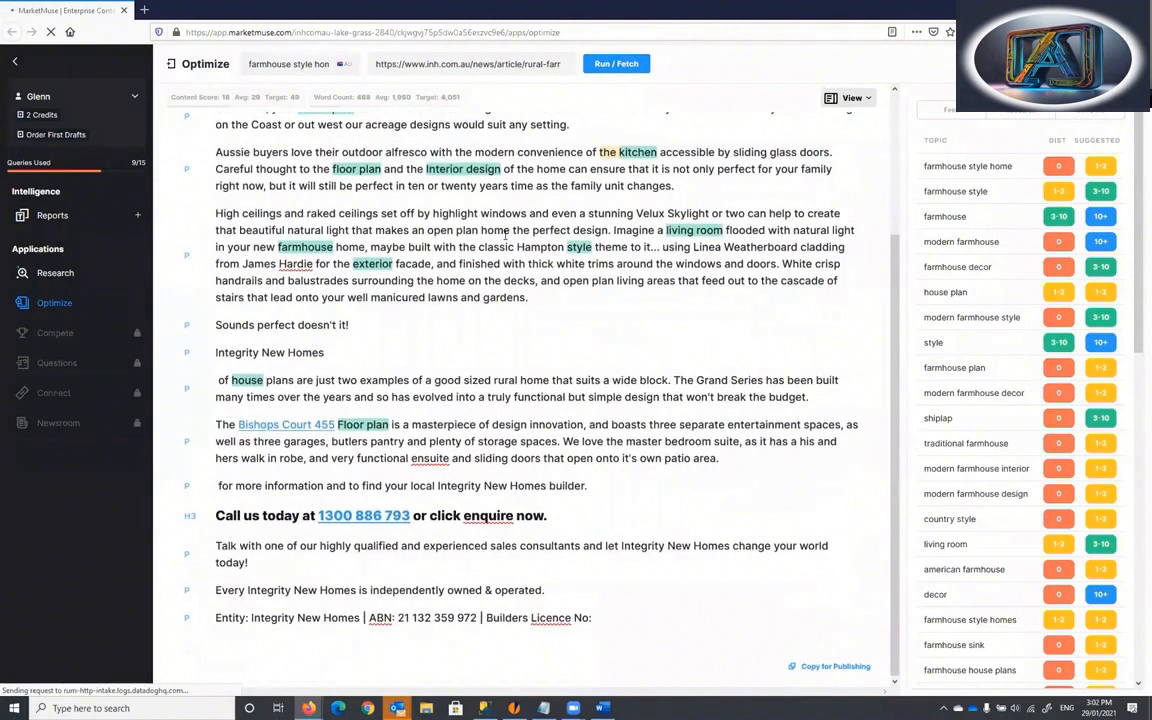
scroll(505, 316, up, 4)
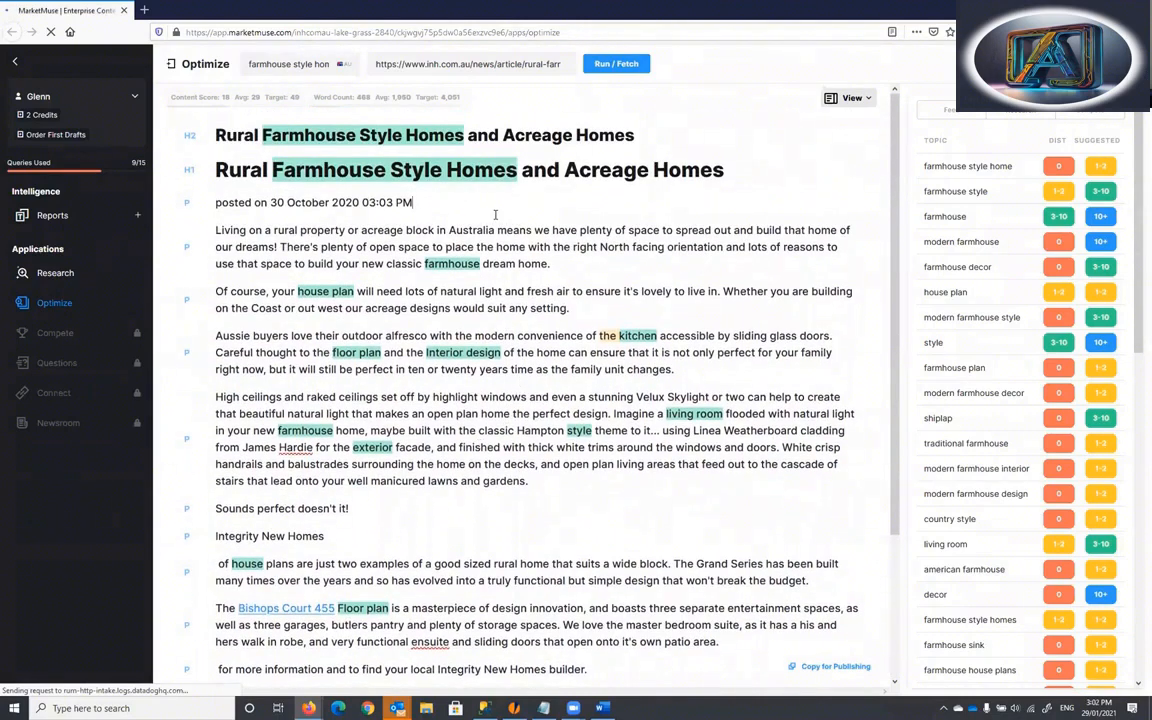
- Replace the fetched text with the full article copied from its web page, from the title through the closing contact paragraph
key(ctrl+a)
key(Delete)
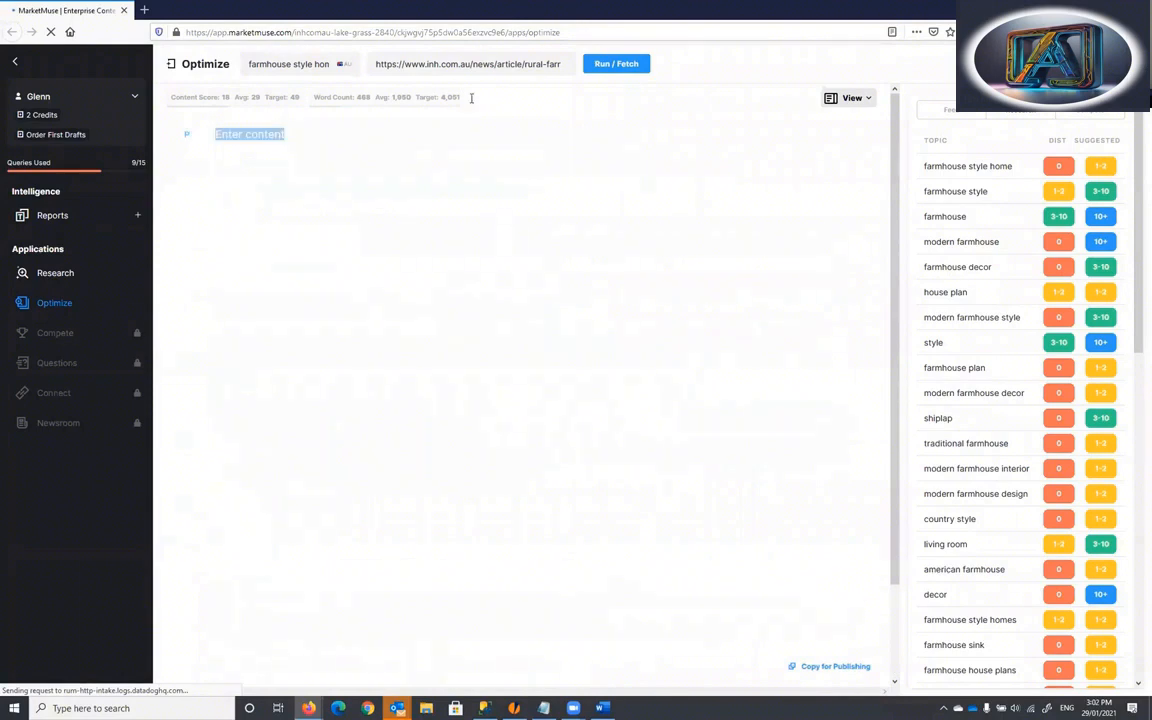
key(alt+Tab)
drag(625, 318, 596, 456)
scroll(596, 456, down, 1)
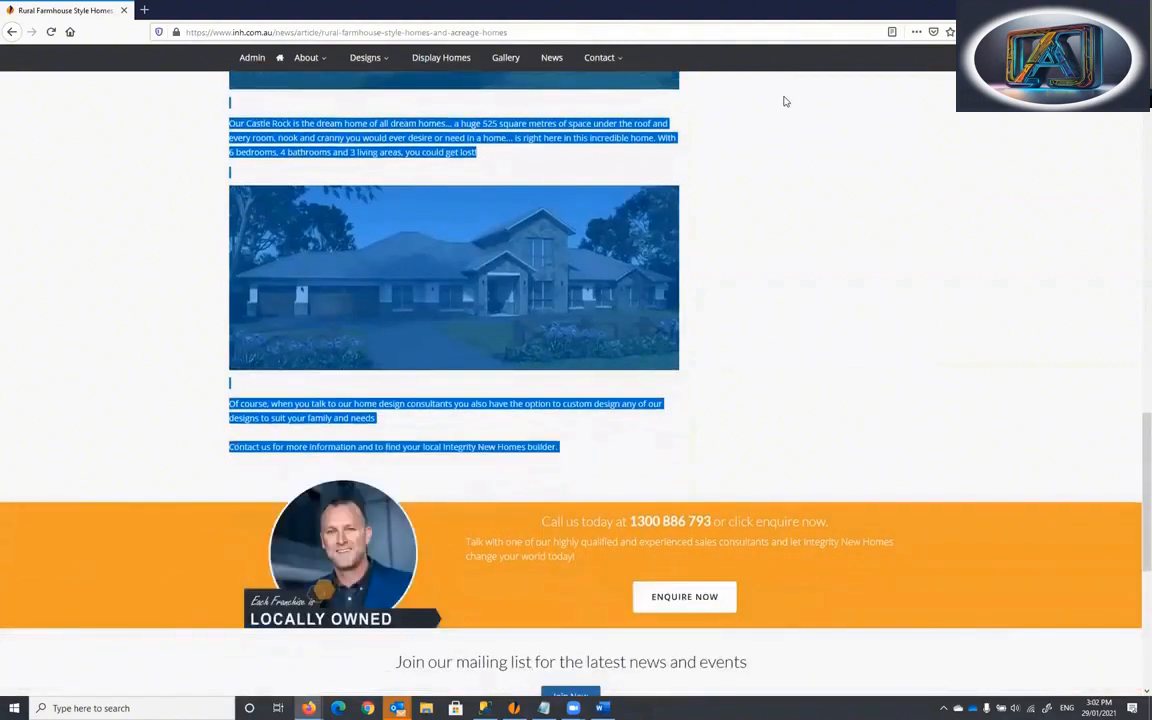
click(1083, 10)
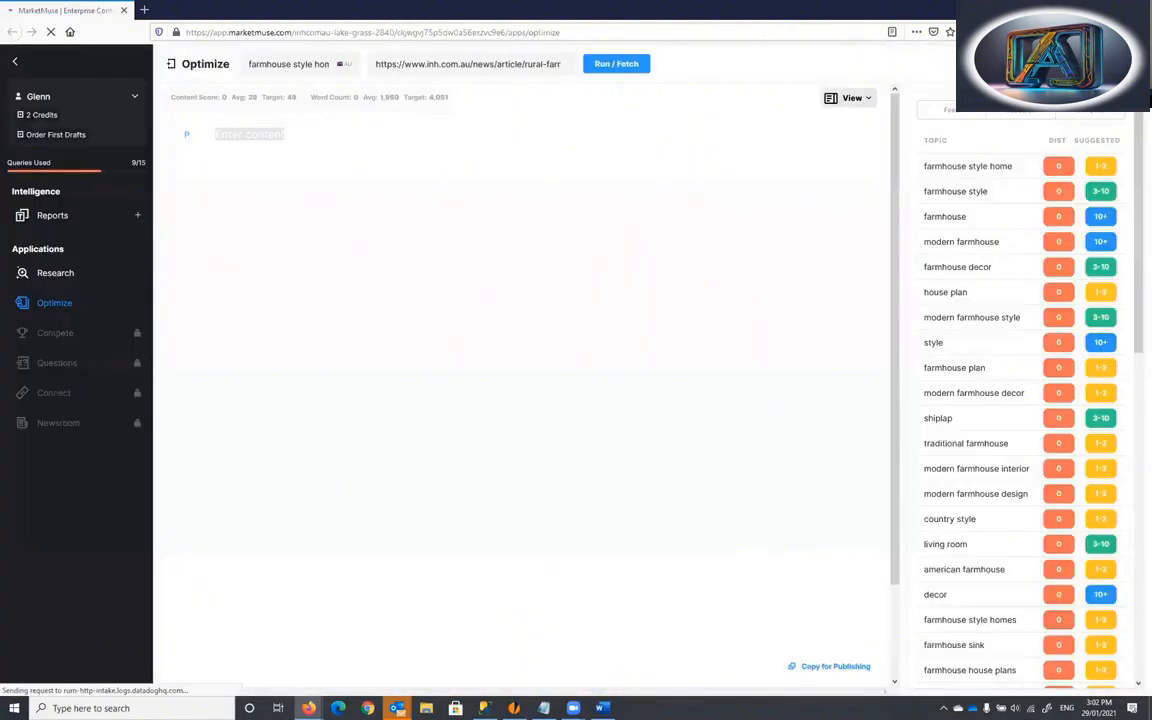
click(286, 140)
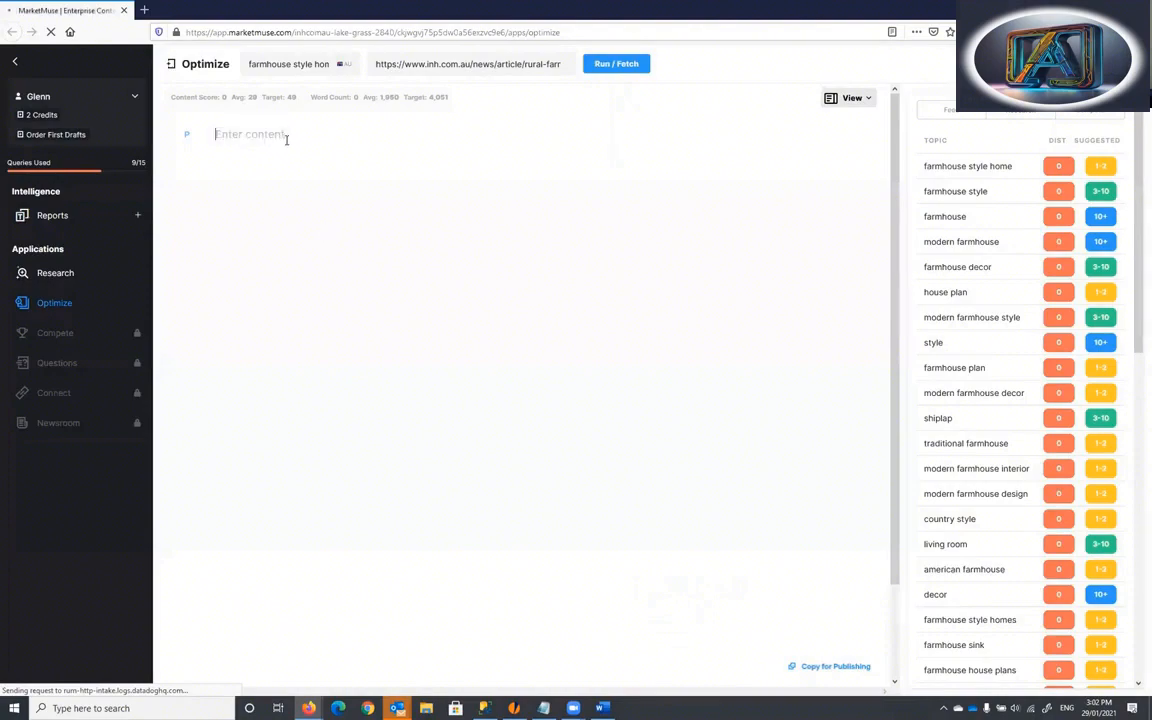
key(ctrl+v)
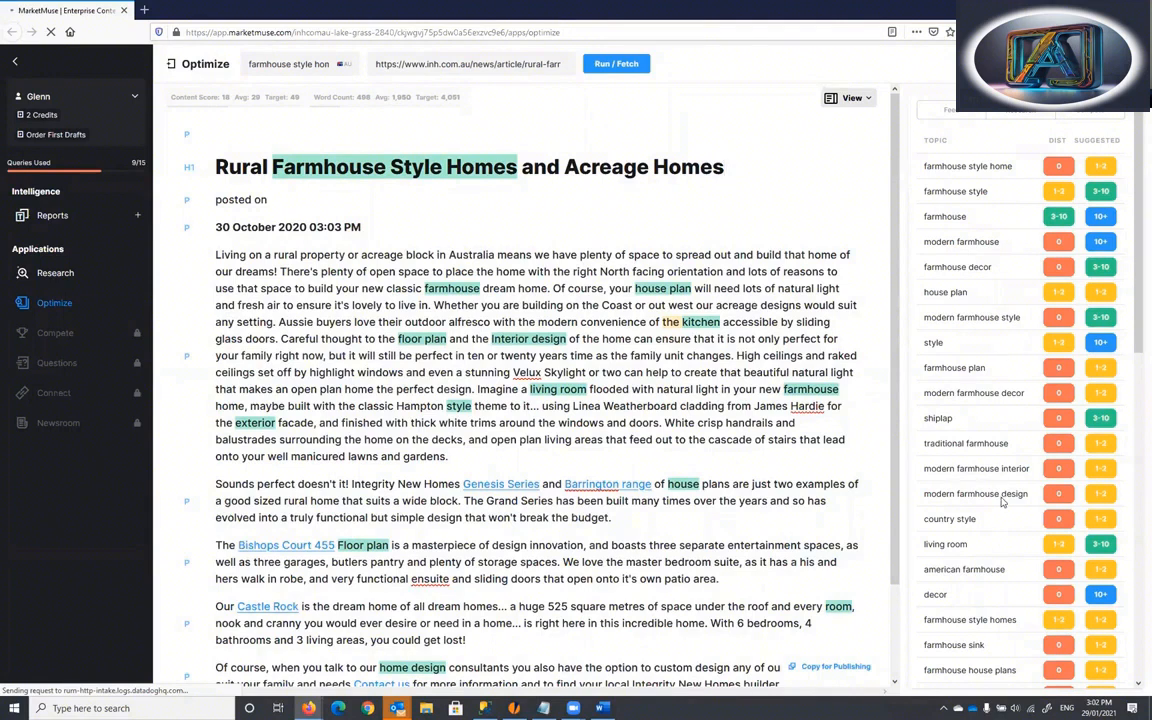
click(352, 220)
click(252, 64)
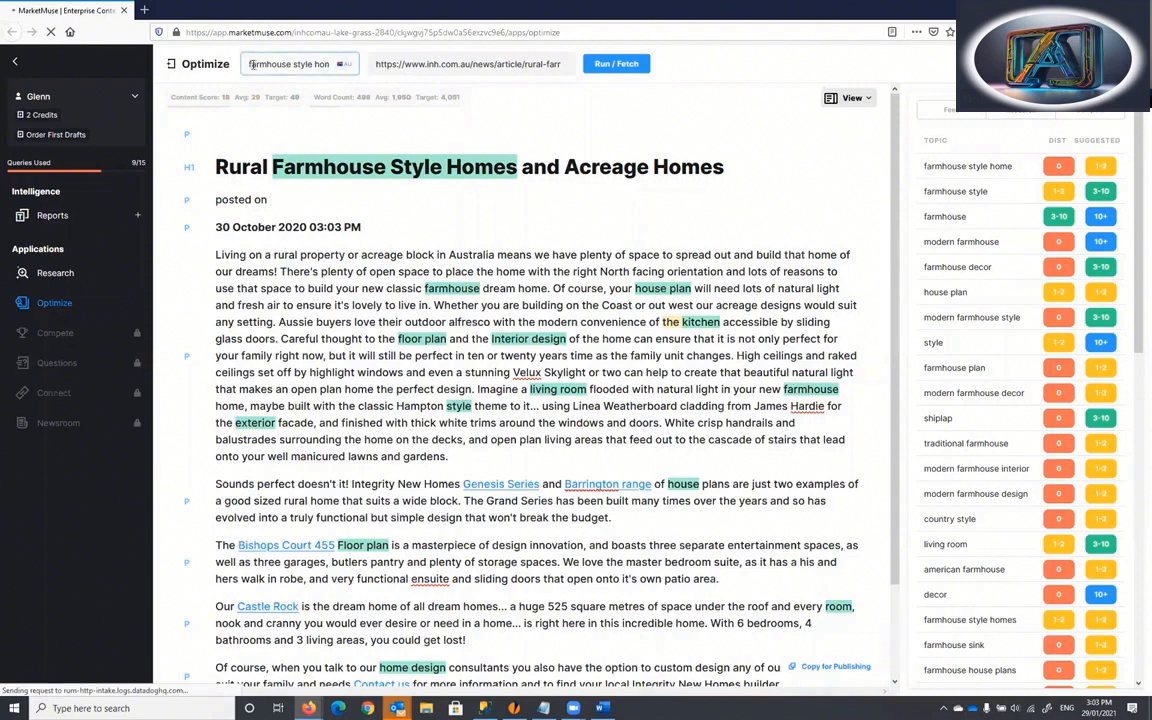
drag(252, 64, 342, 64)
click(306, 64)
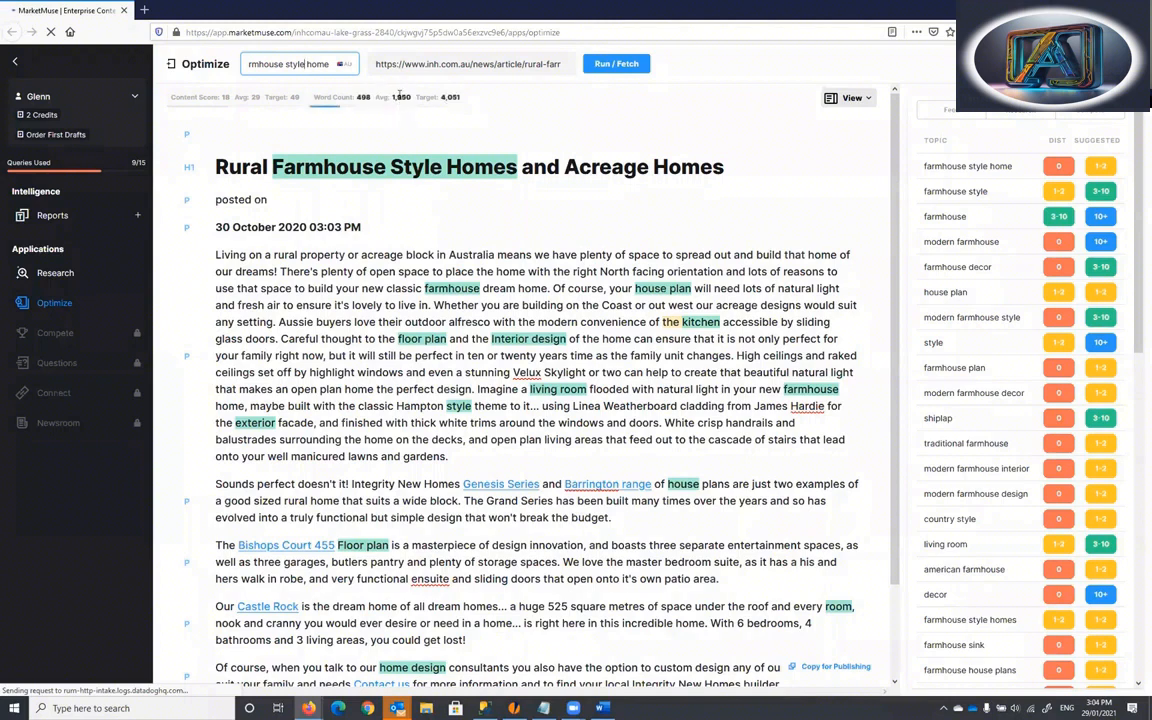
- Change "farmhouse dream home" to "farmhouse style home" in the article's opening paragraph
click(810, 207)
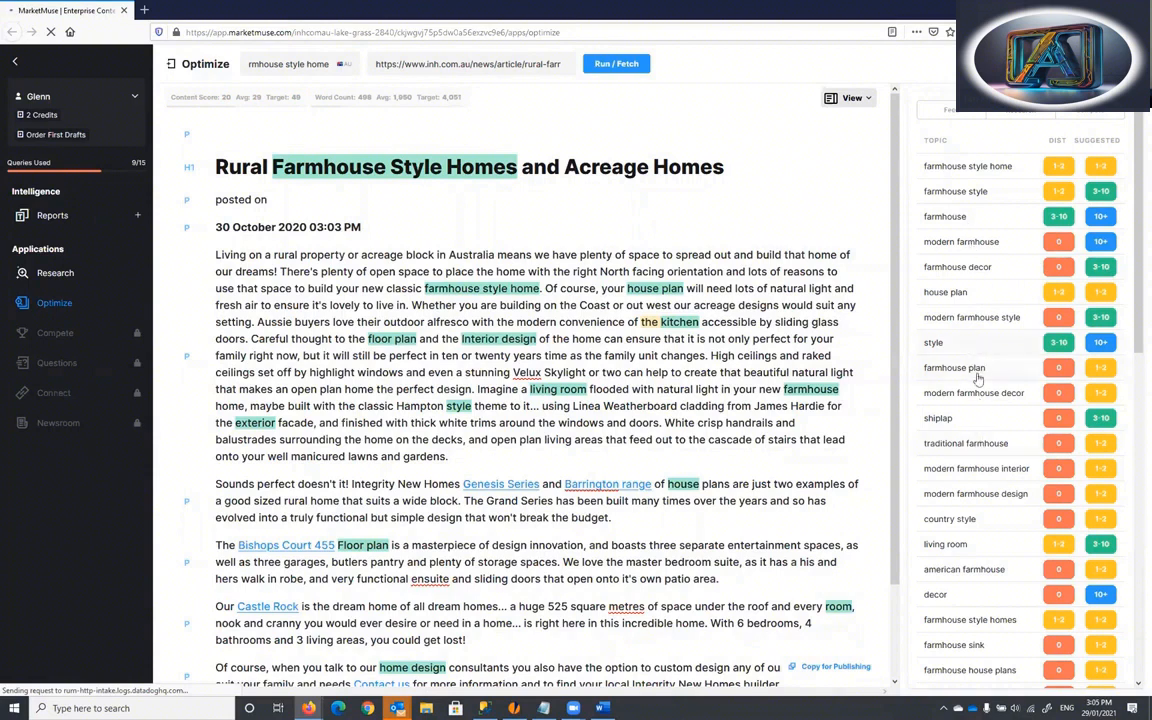
- Replace "rural home" with the suggested topic "farmhouse plan" in the paragraph about the Genesis Series and Barrington range
scroll(985, 410, down, 1)
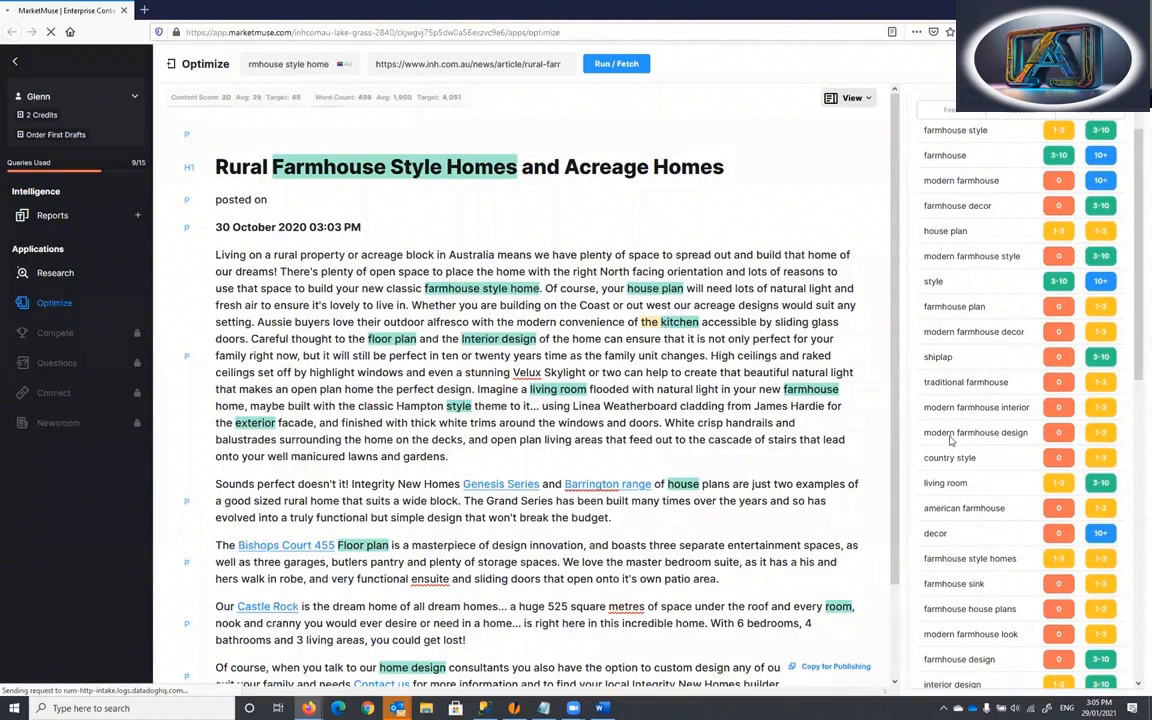
scroll(971, 340, up, 1)
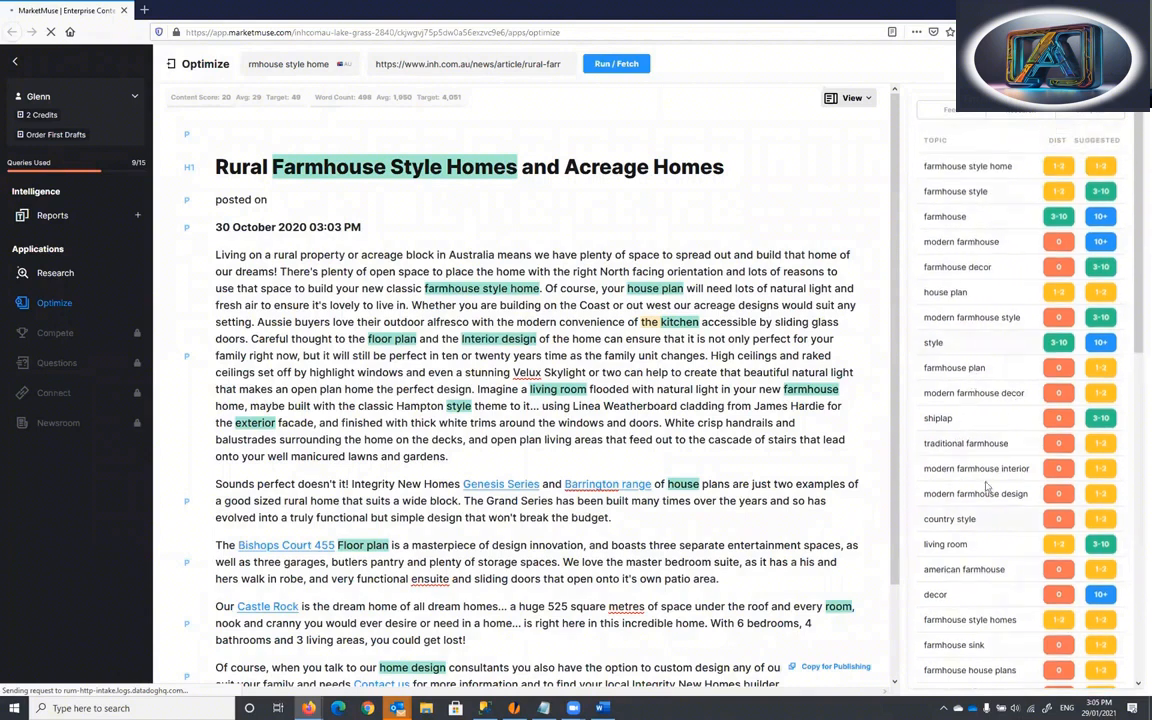
scroll(975, 368, down, 4)
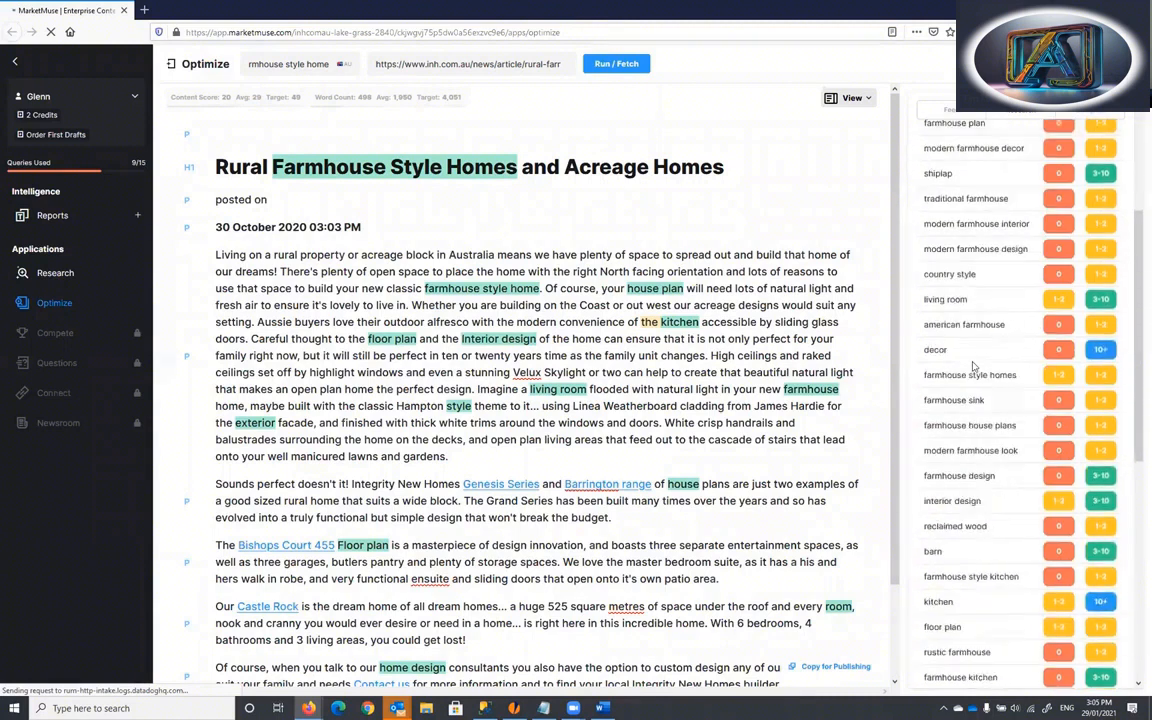
scroll(970, 360, up, 4)
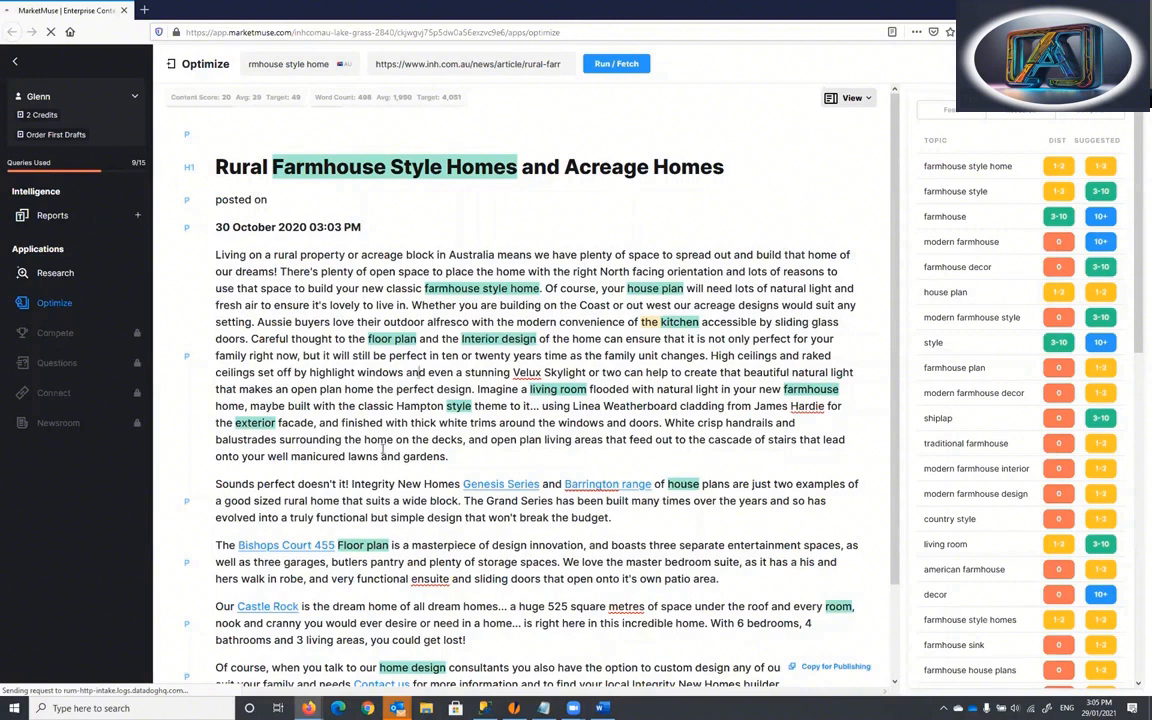
scroll(345, 405, down, 1)
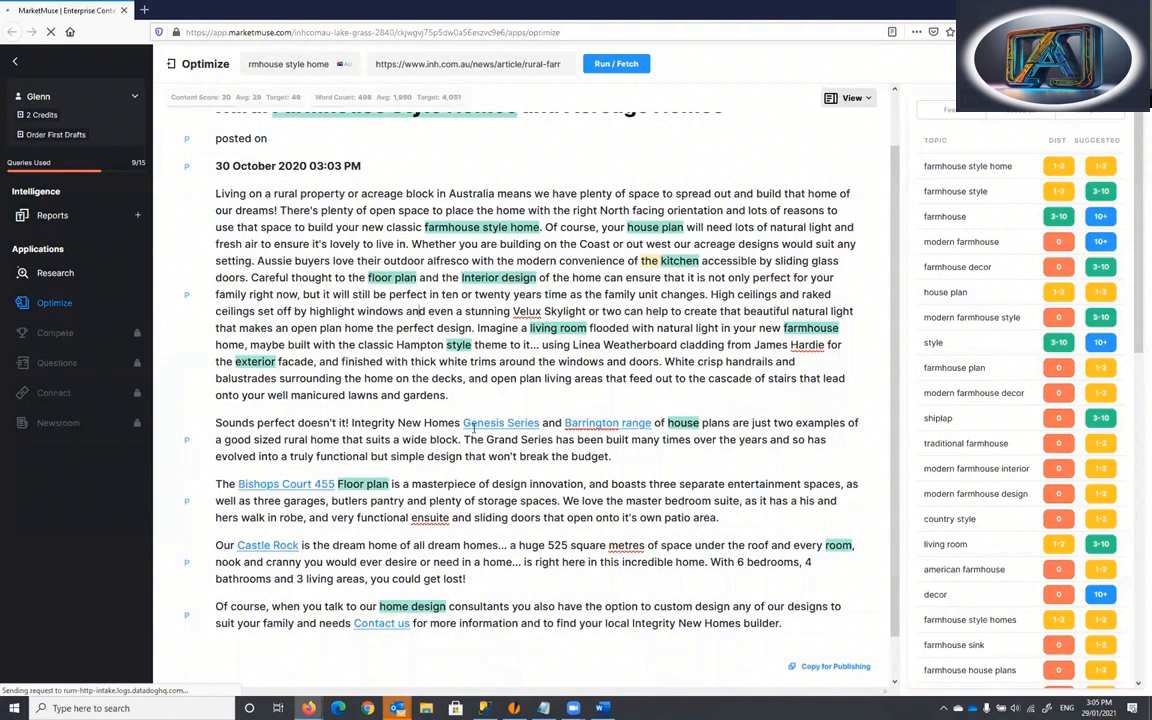
double_click(297, 440)
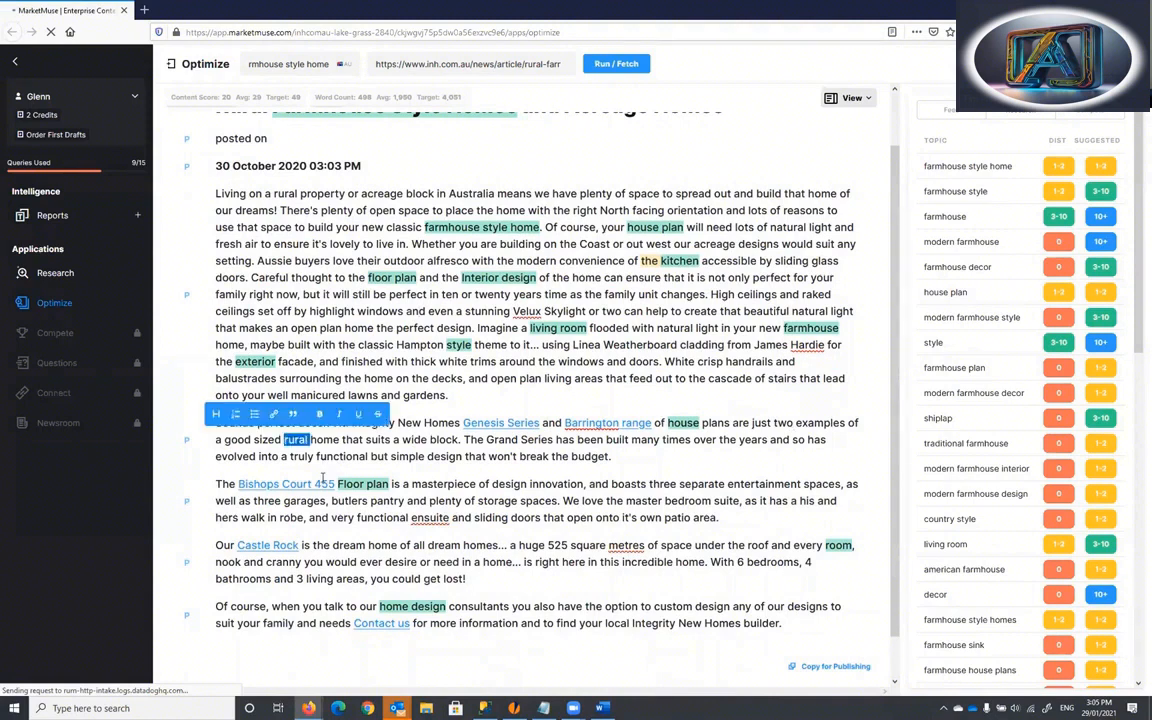
text(farmhouse)
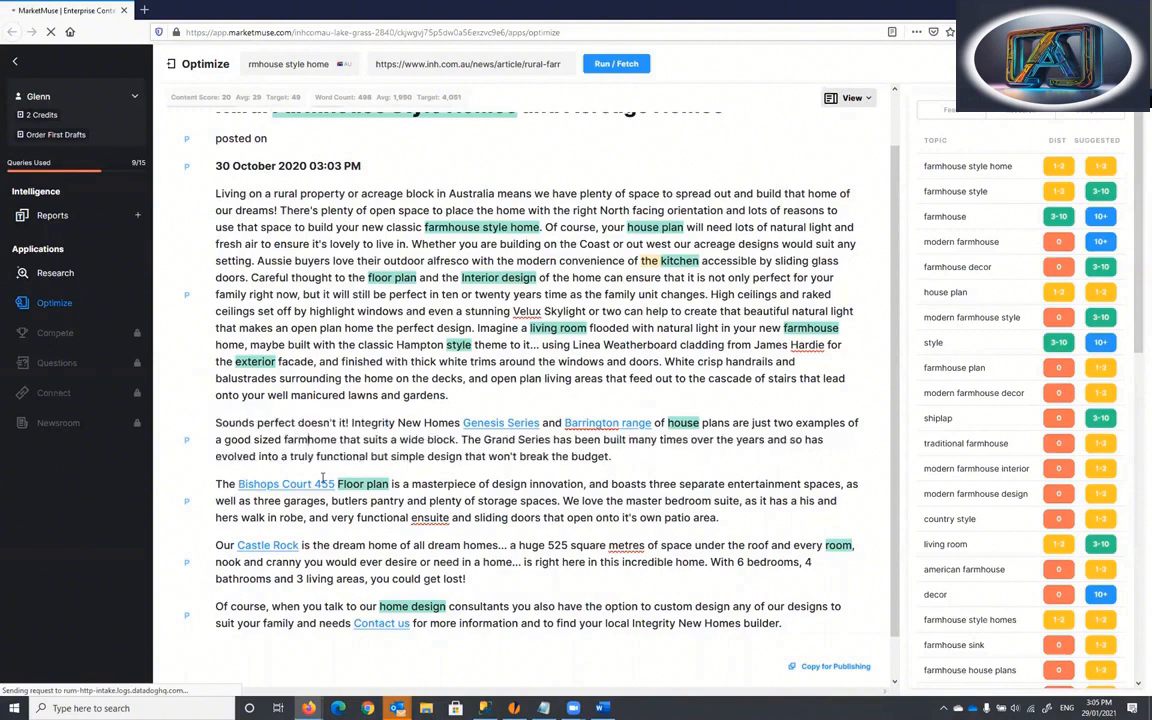
text( plan)
key(Delete)
key(Delete)
key(Delete)
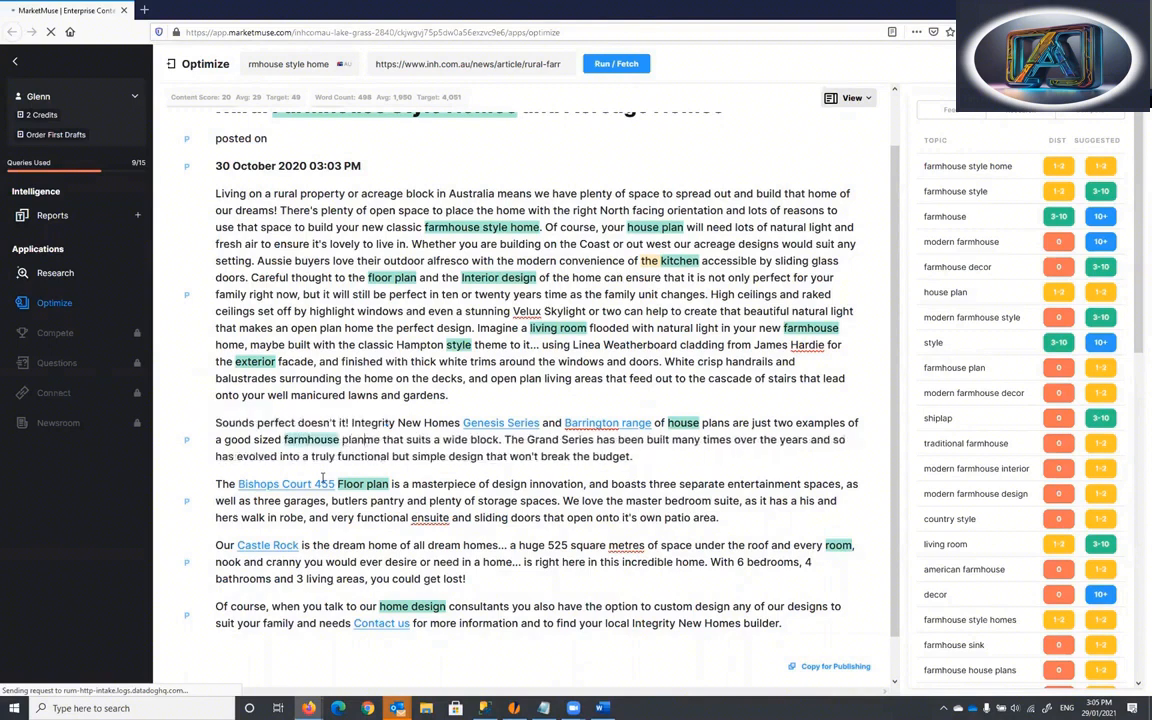
key(Delete)
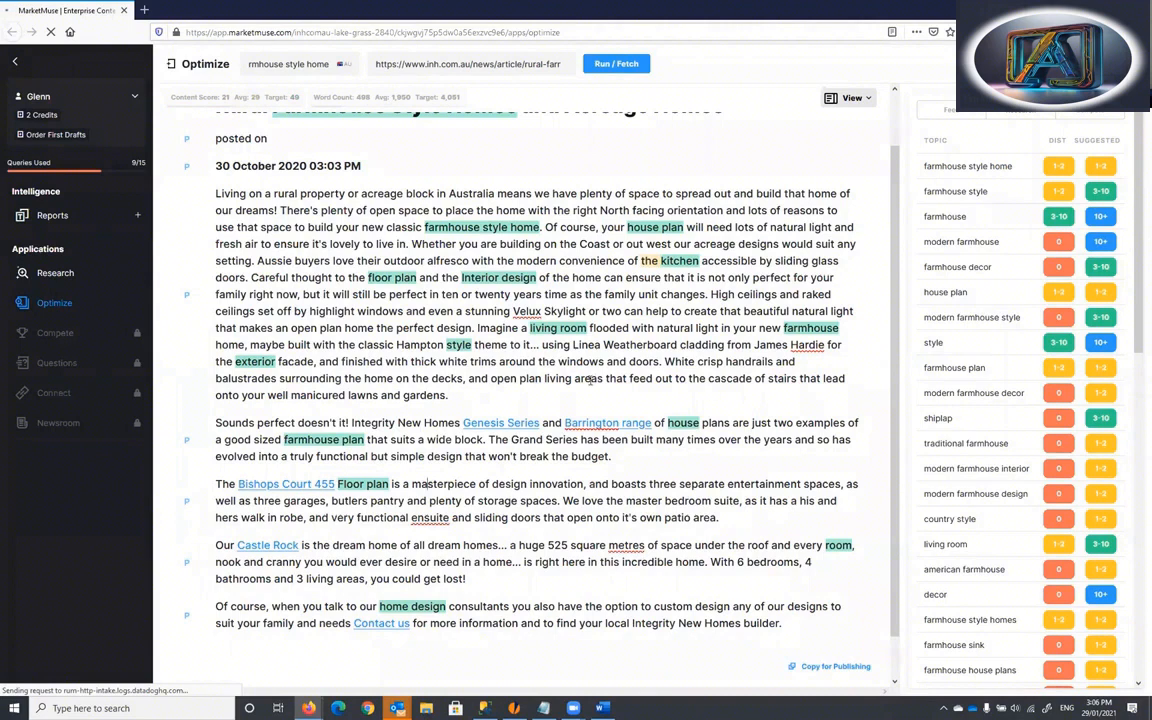
- Insert the suggested topic "modern farmhouse style" after "masterpiece" in the Bishops Court 455 paragraph
scroll(547, 374, down, 1)
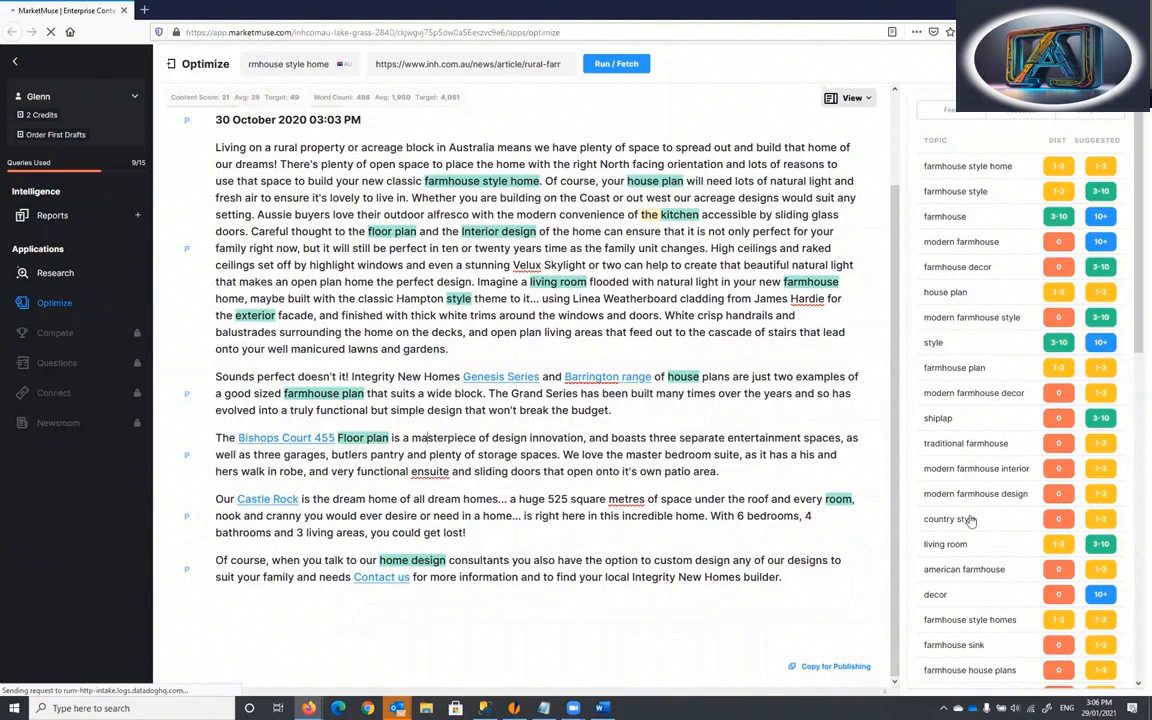
scroll(955, 520, down, 3)
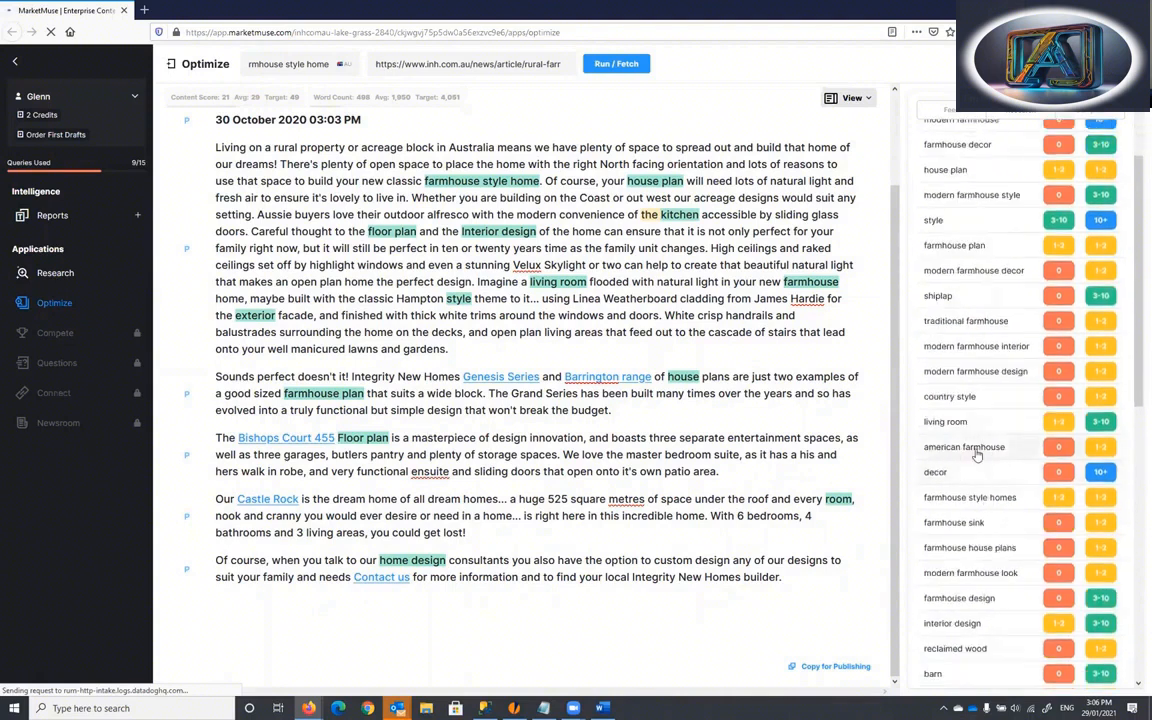
scroll(968, 454, down, 2)
scroll(978, 458, down, 5)
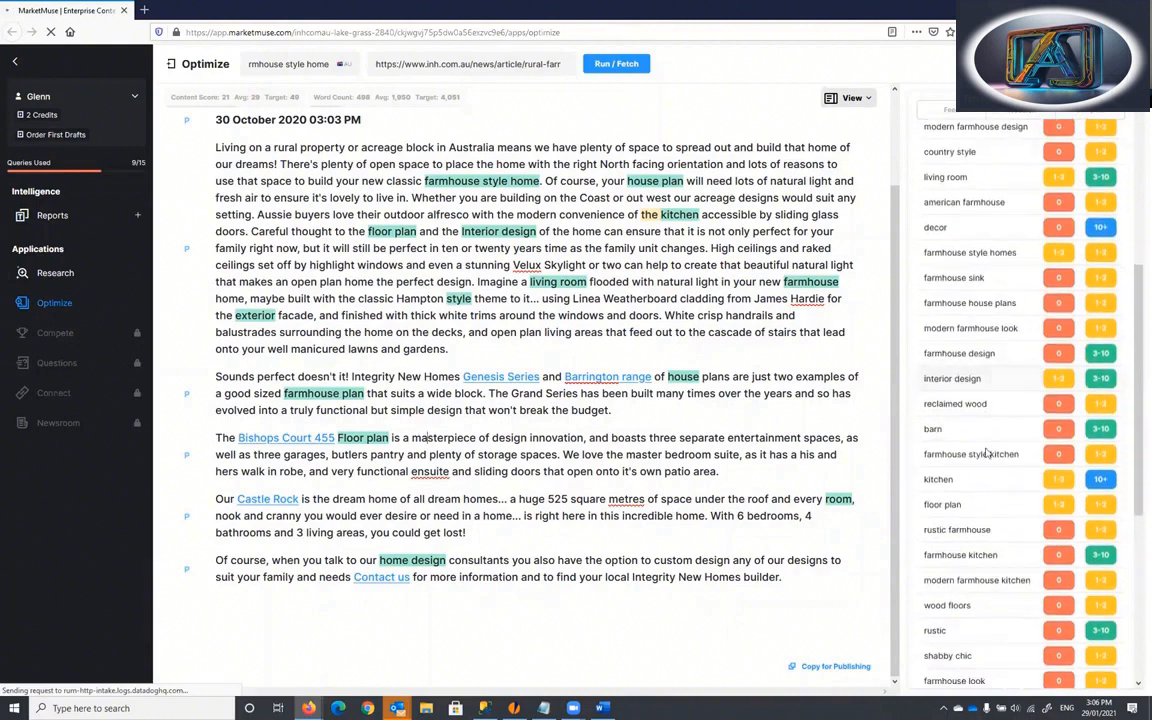
scroll(987, 454, down, 5)
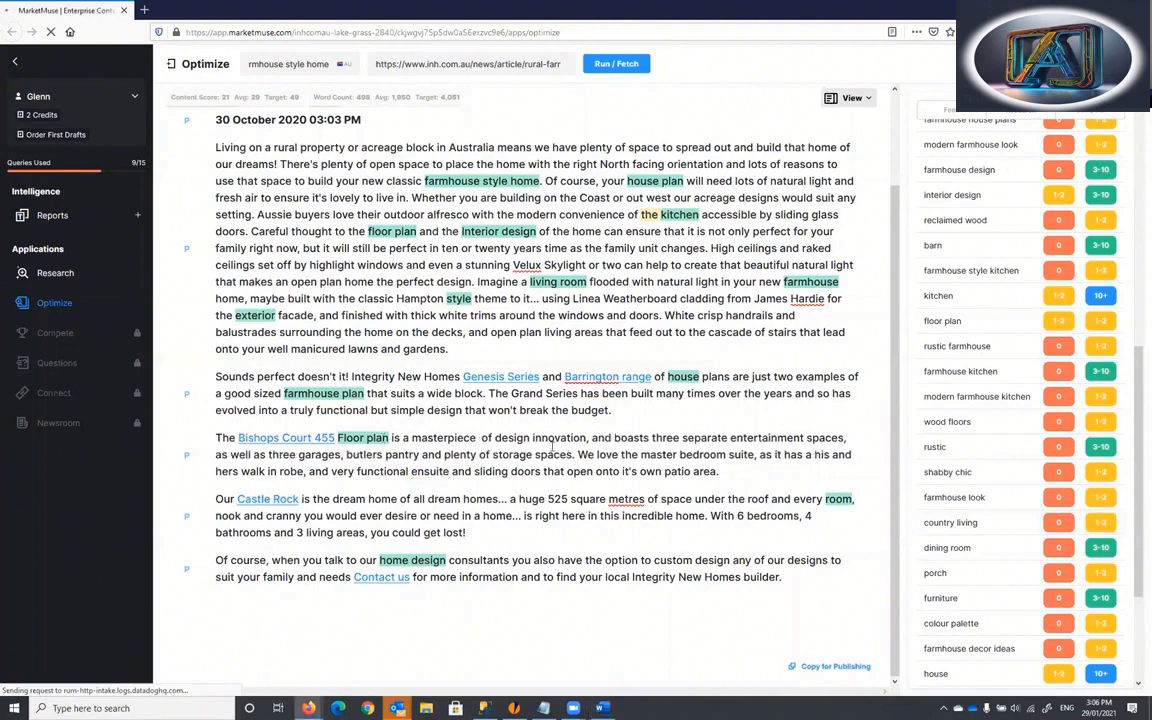
key(BackSpace)
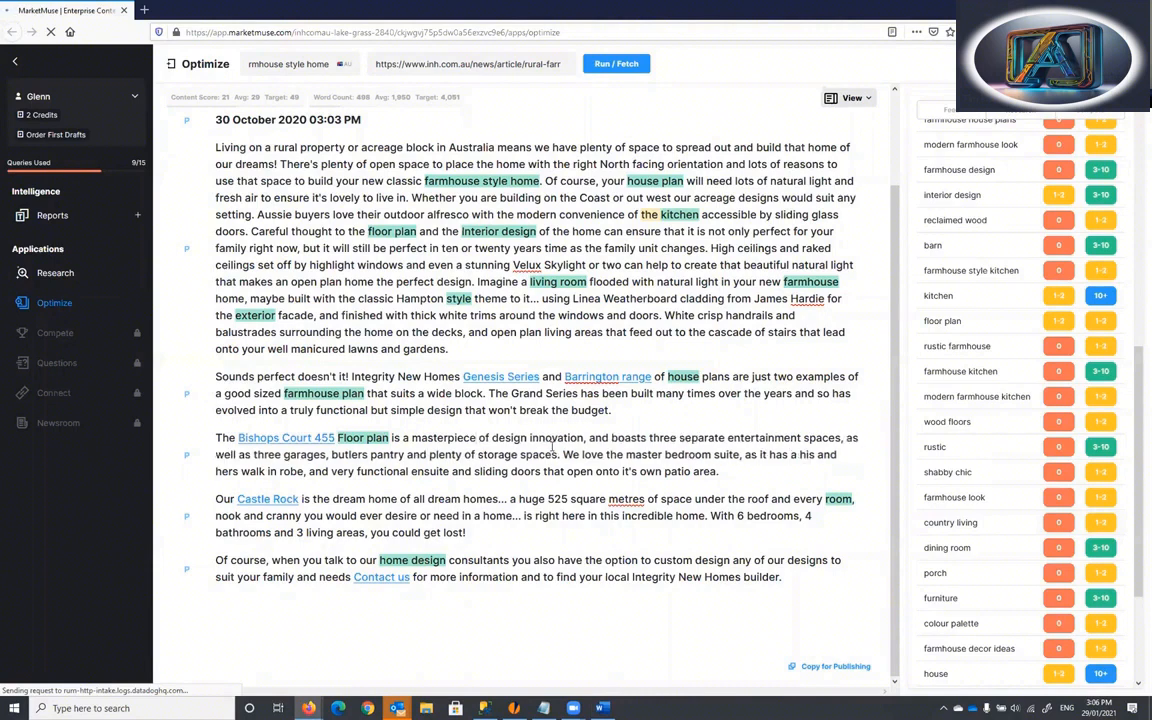
text(moder)
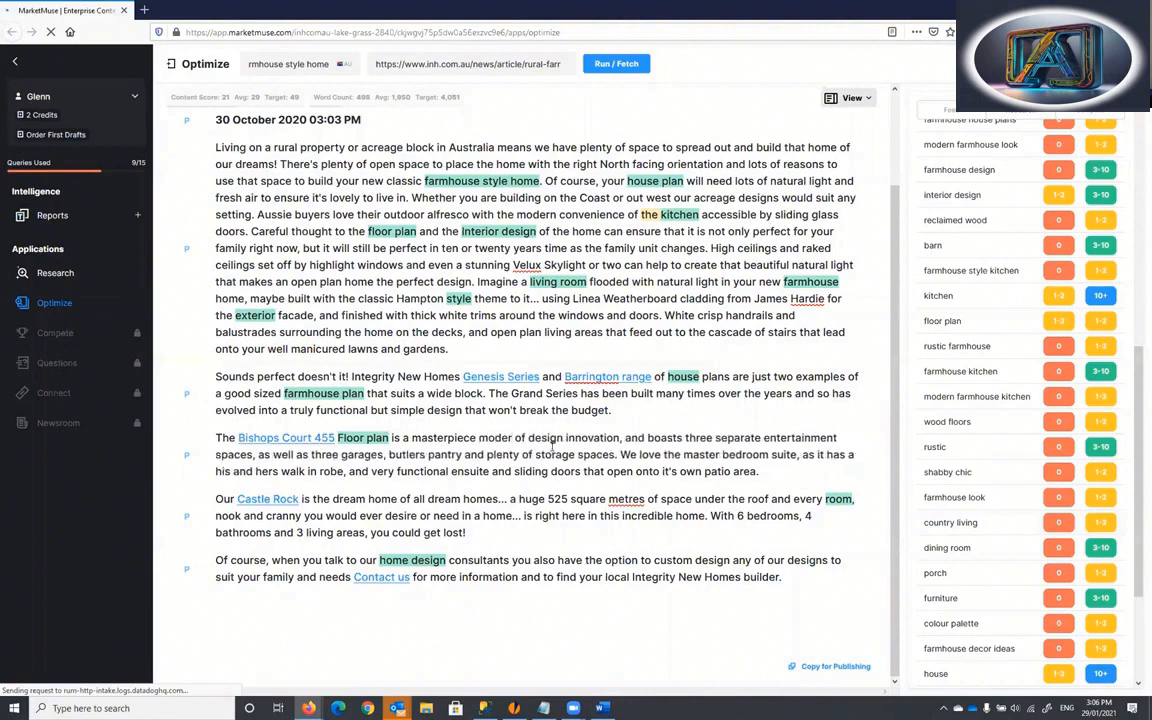
text(n far)
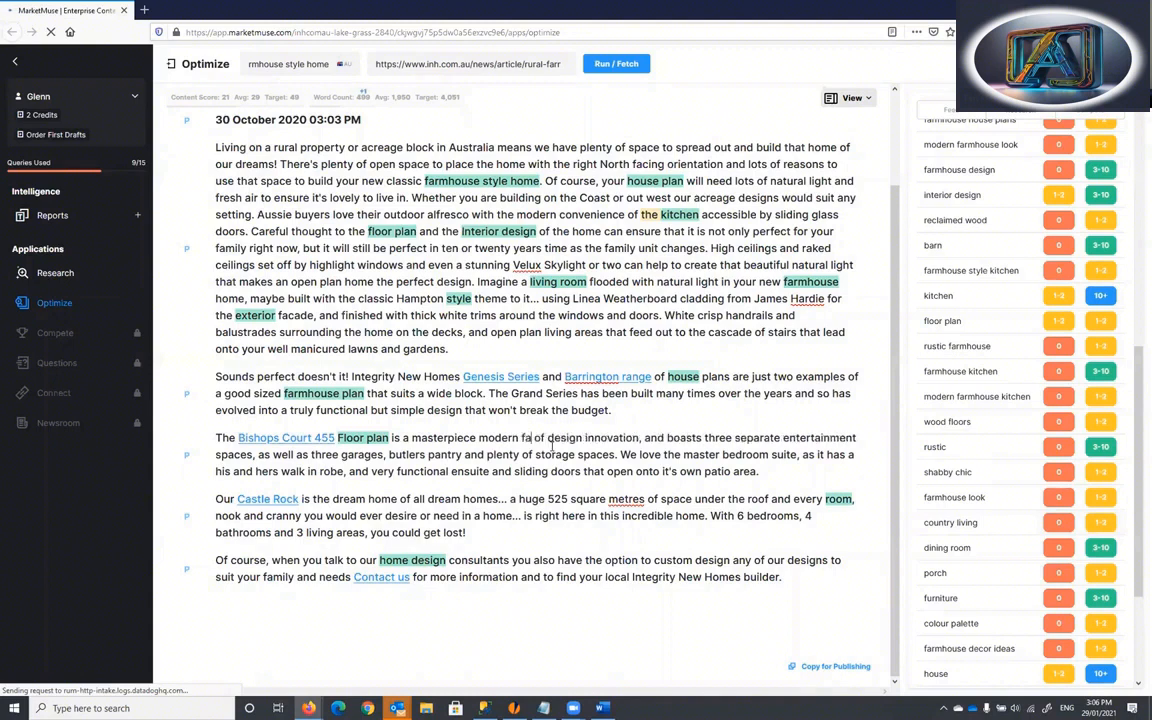
text(mhouse s)
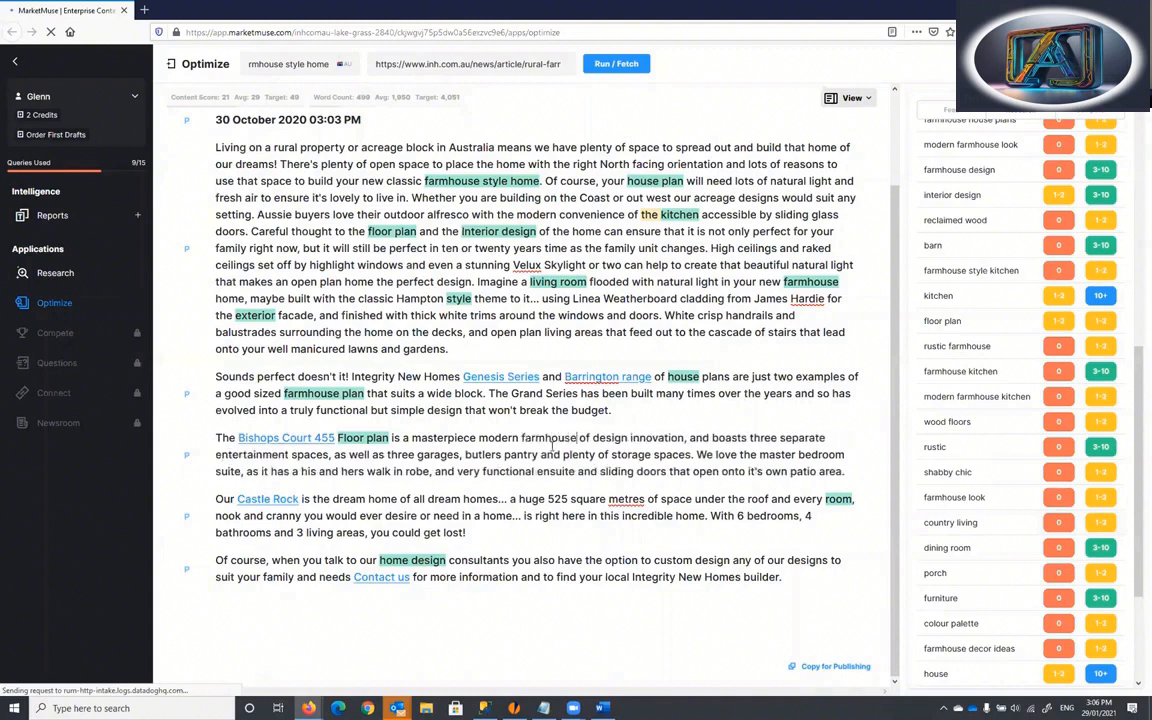
text(tyle)
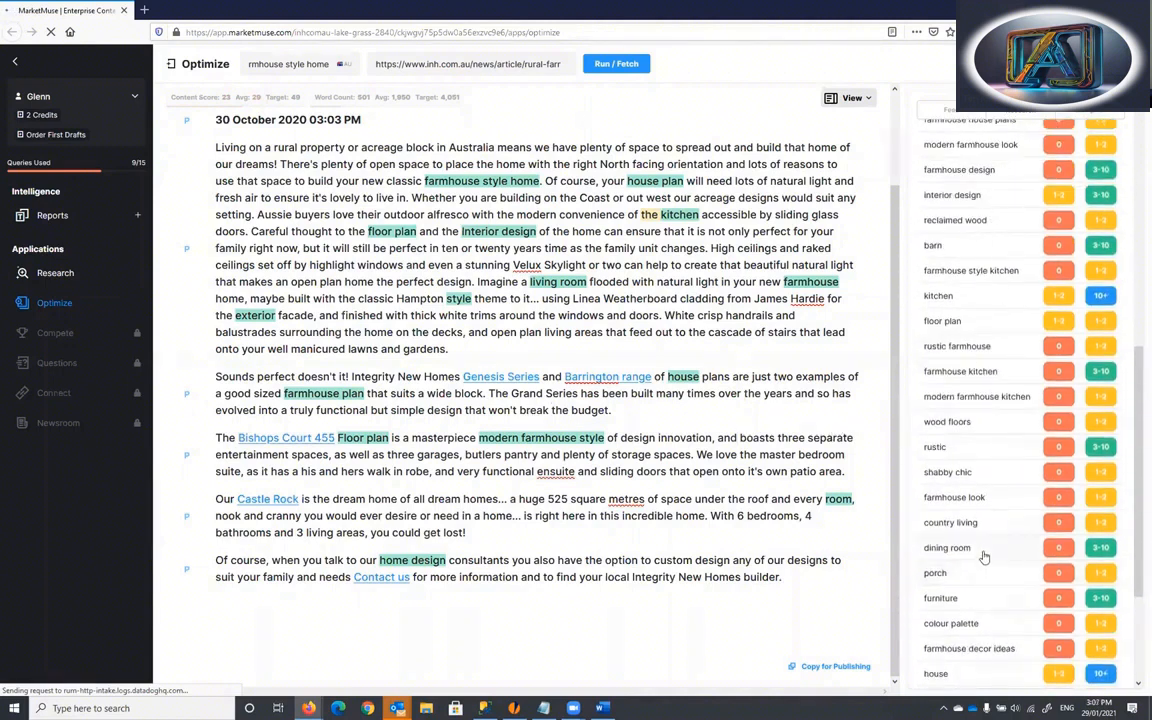
- Review the topic usage feedback and the list of top-ranking competitor pages with their scores and word counts
scroll(985, 550, up, 1)
scroll(1127, 348, up, 6)
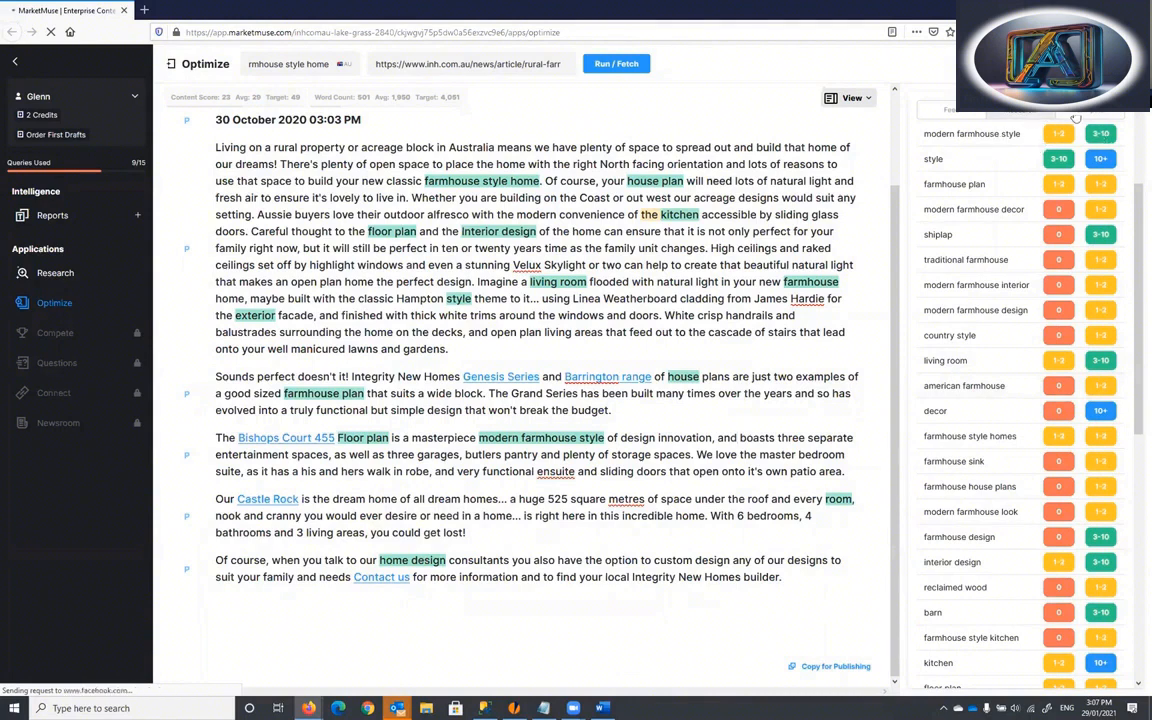
click(969, 115)
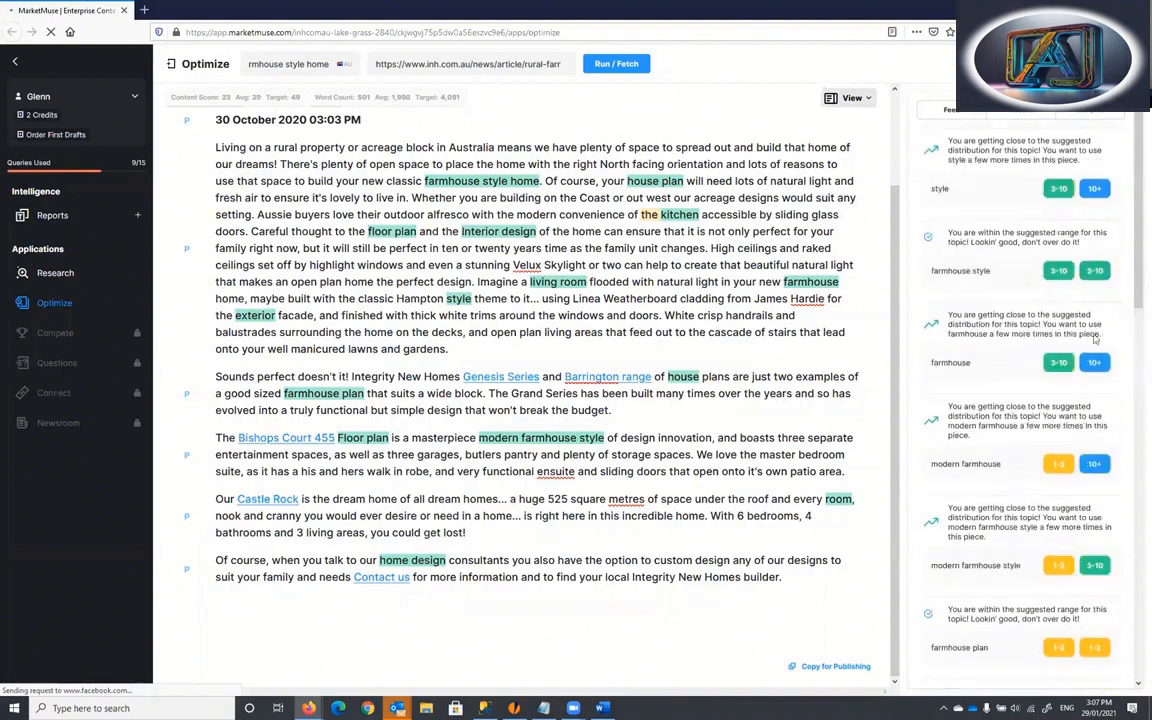
click(1098, 114)
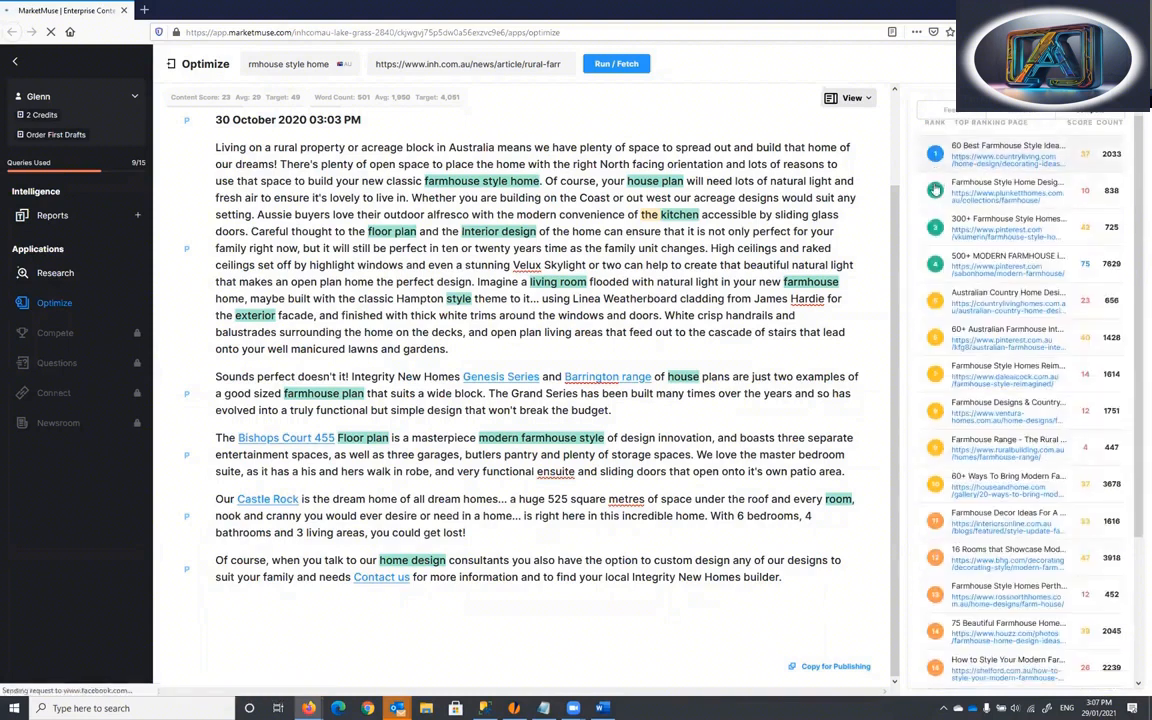
scroll(935, 190, down, 3)
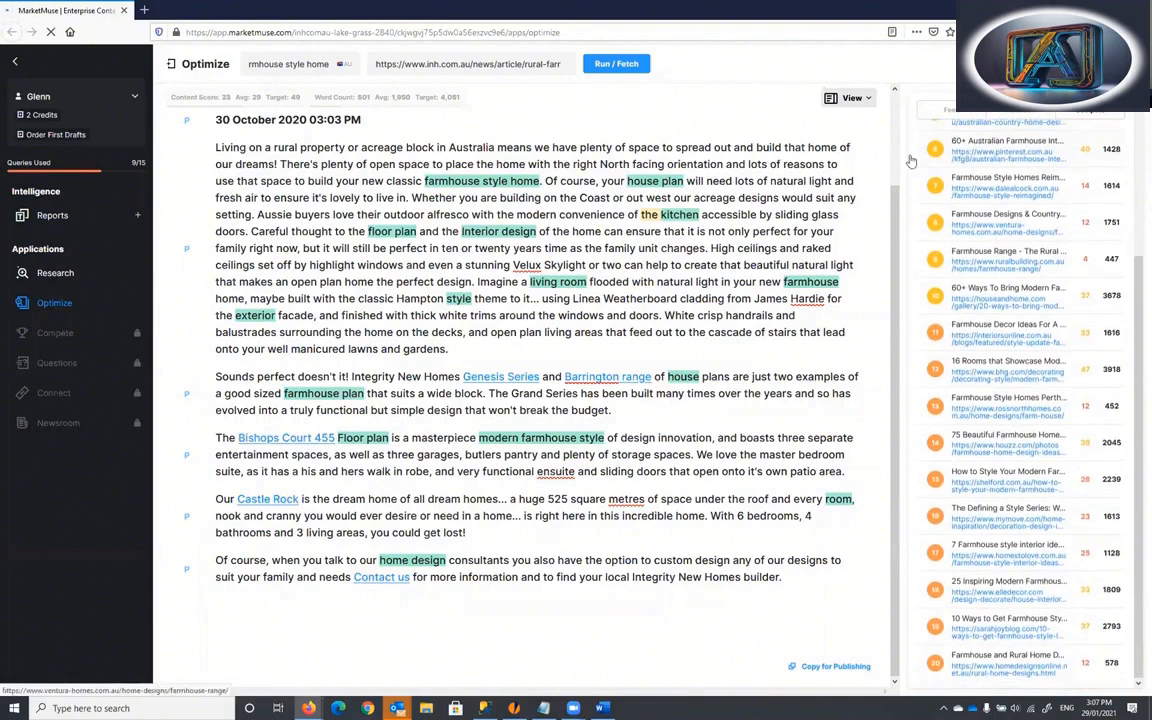
scroll(910, 160, up, 3)
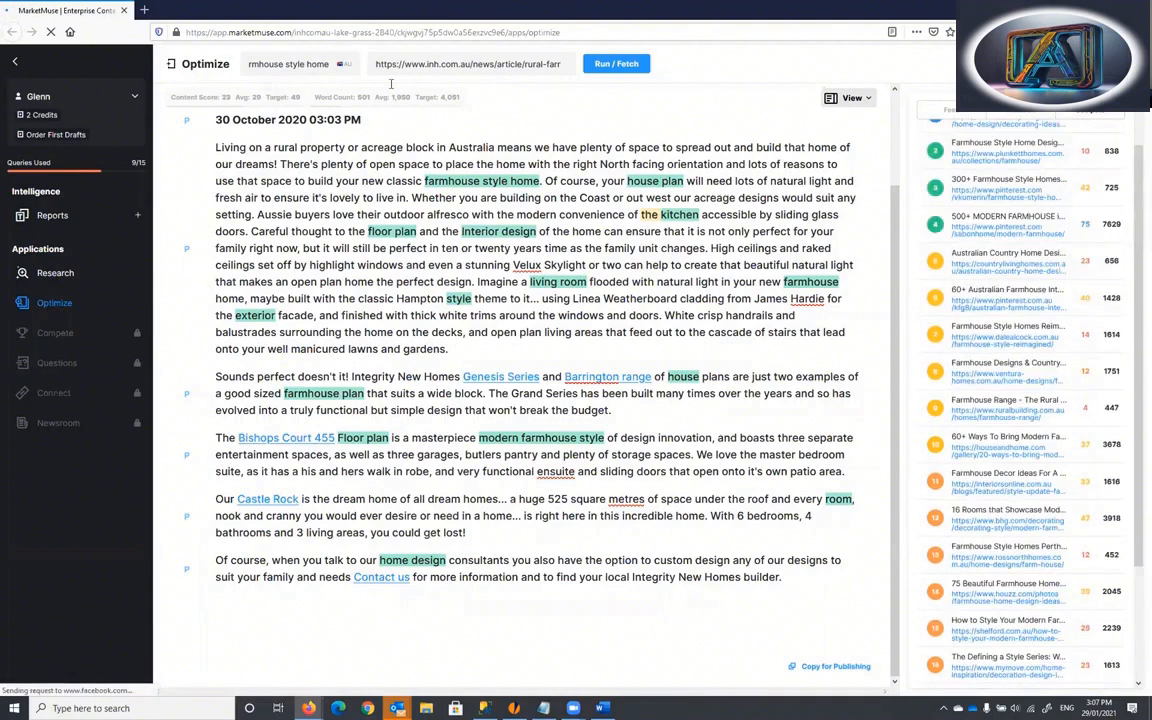
scroll(1110, 220, up, 1)
- Compare the article's topic coverage head to head with the second-ranked Plunkett Homes farmhouse page, and return to the competitor list
click(1111, 211)
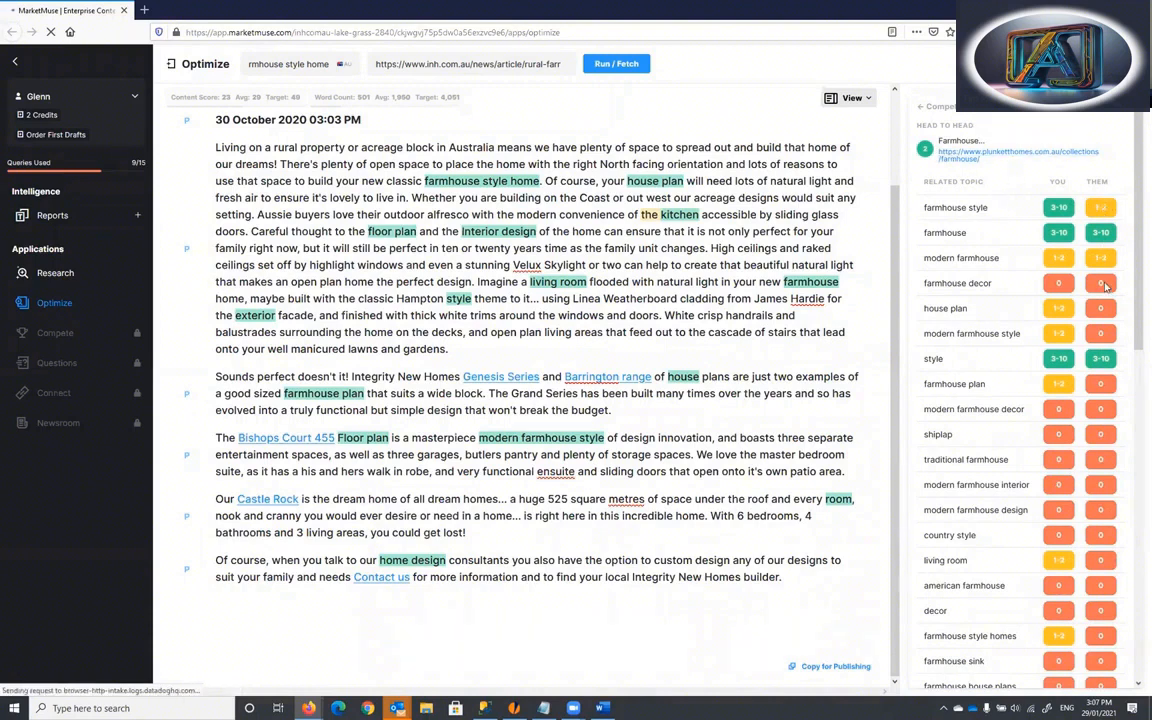
scroll(1103, 260, down, 10)
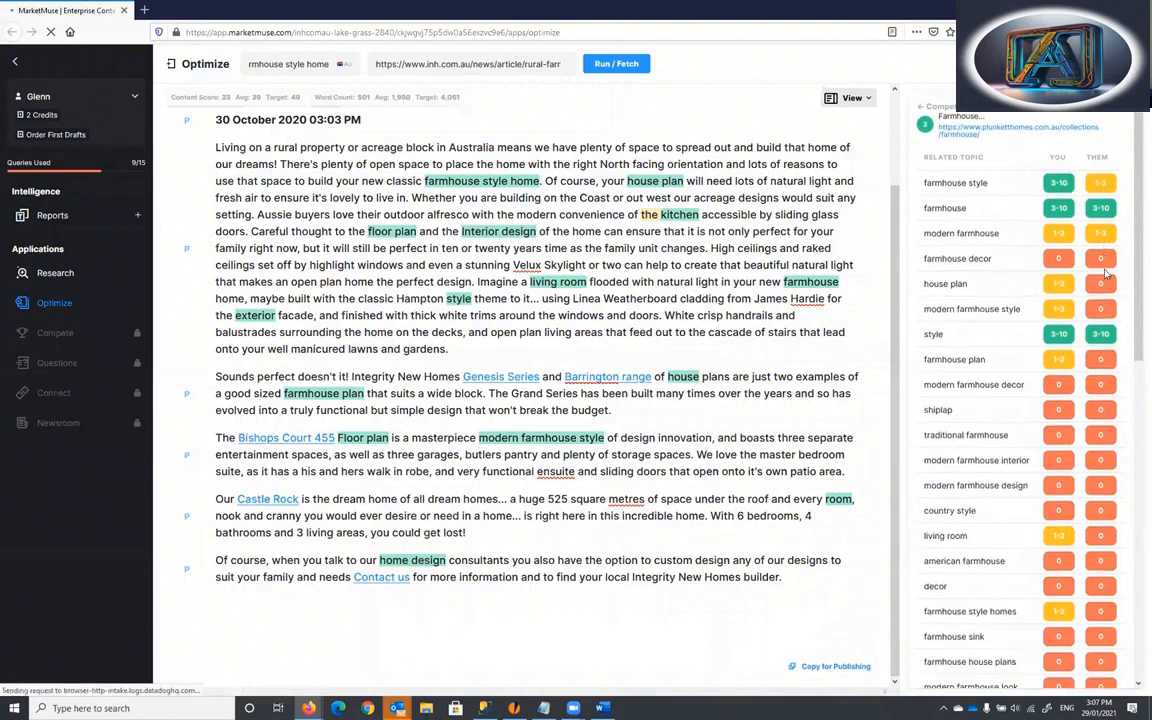
scroll(1100, 320, down, 1)
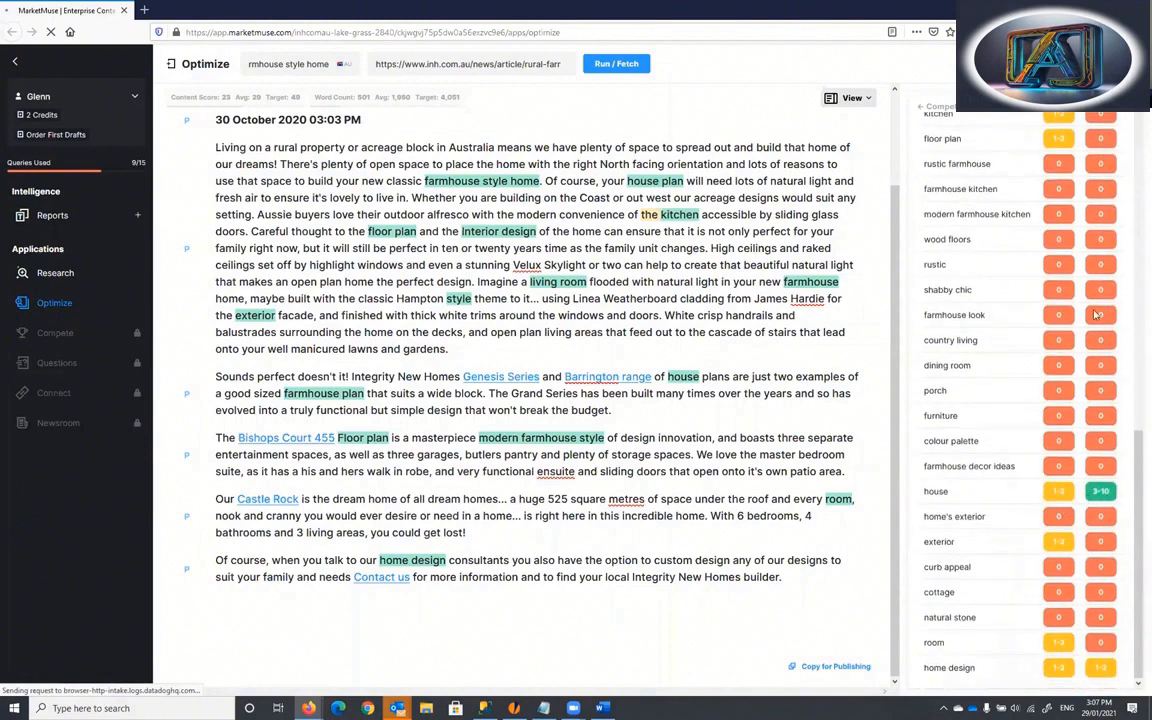
scroll(1081, 505, up, 12)
click(924, 113)
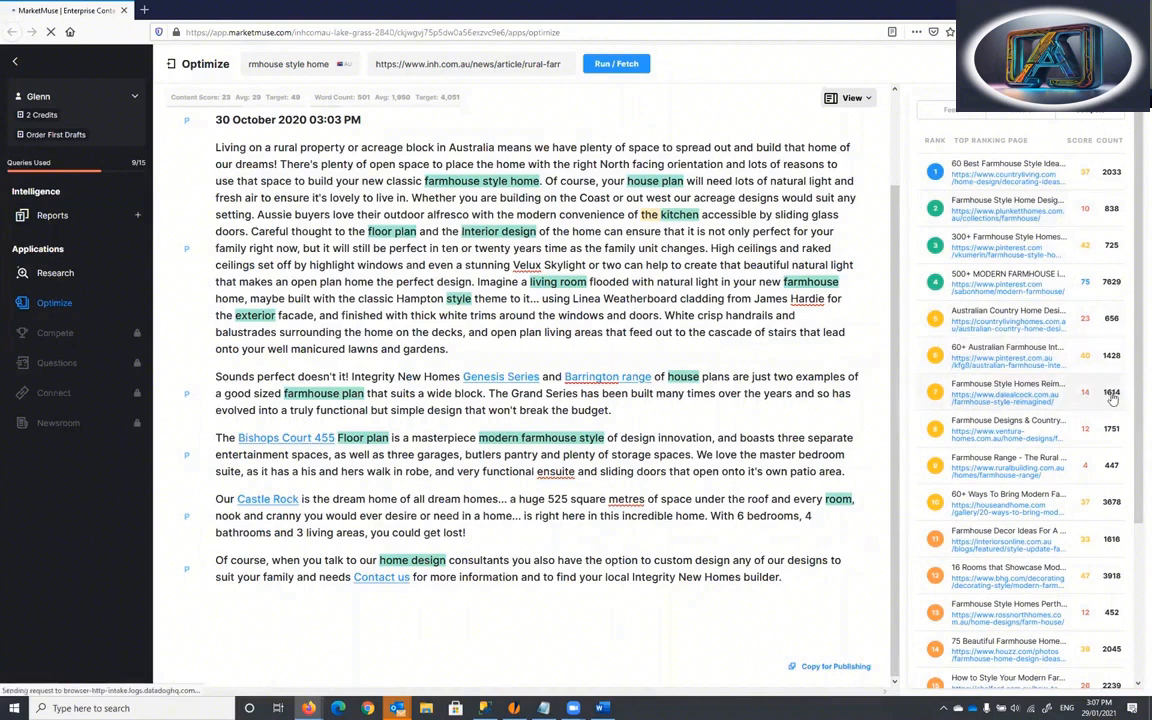
- Compare topic coverage with the seventh-ranked Dale Alcock page, checking "kitchen" and "house", and return to the competitor list
scroll(1110, 400, right, 3)
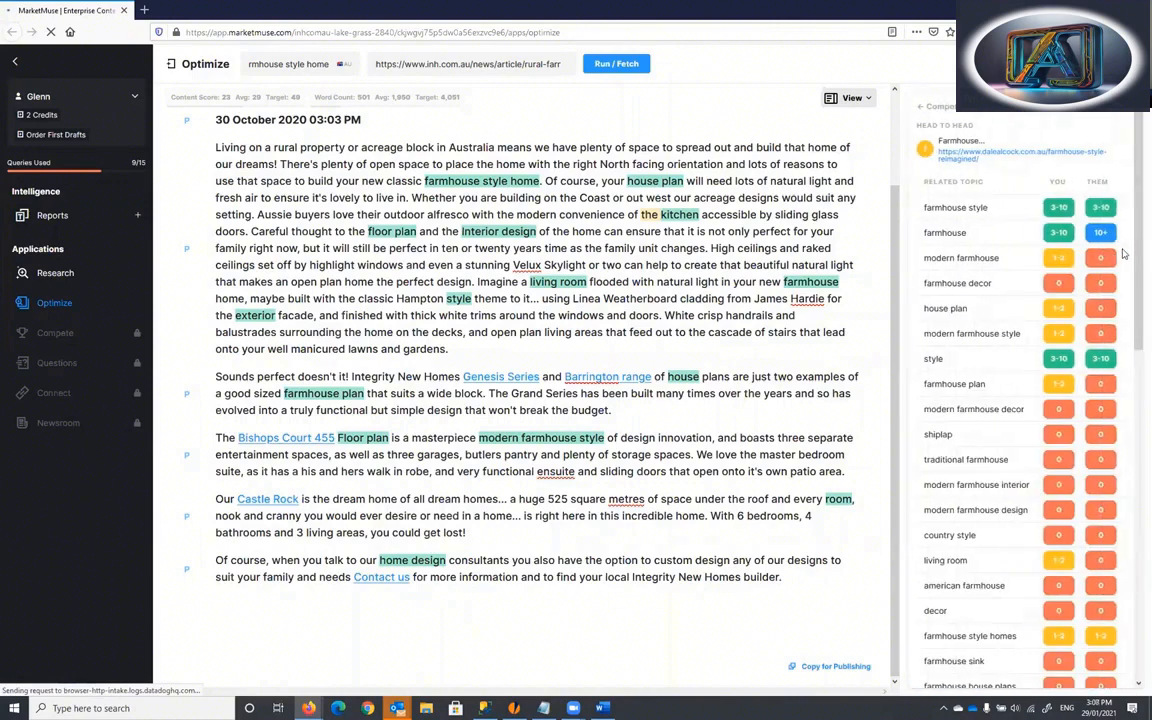
scroll(1122, 254, down, 5)
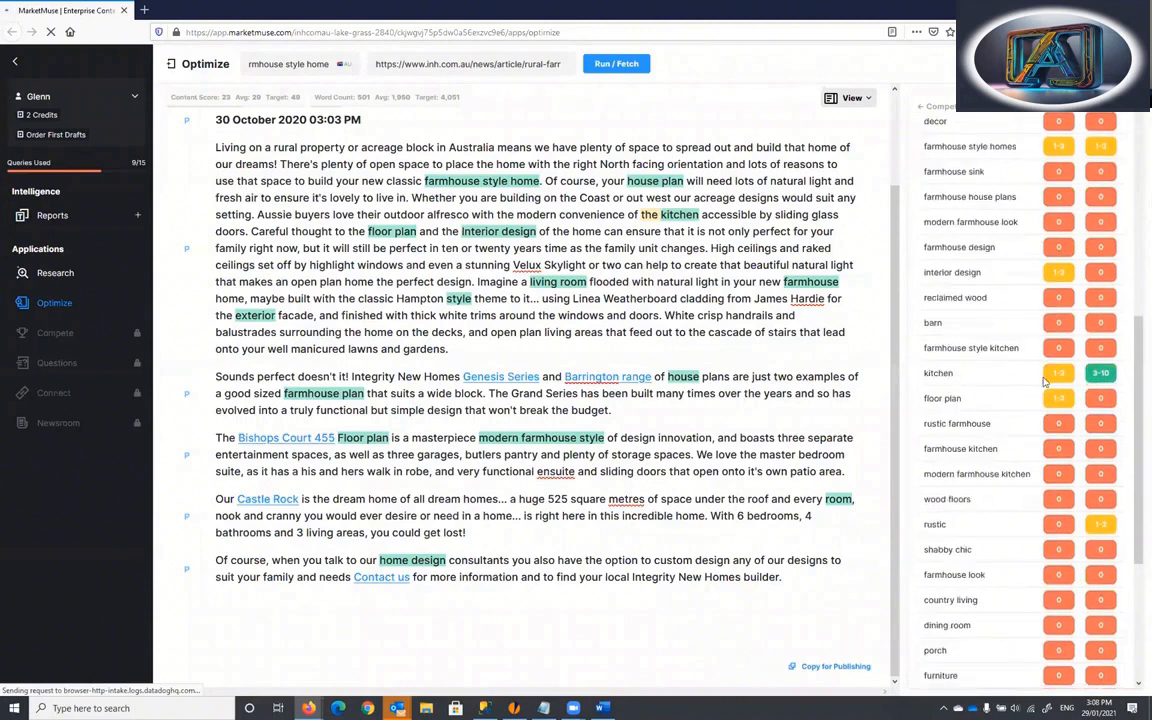
double_click(935, 373)
scroll(1047, 459, down, 4)
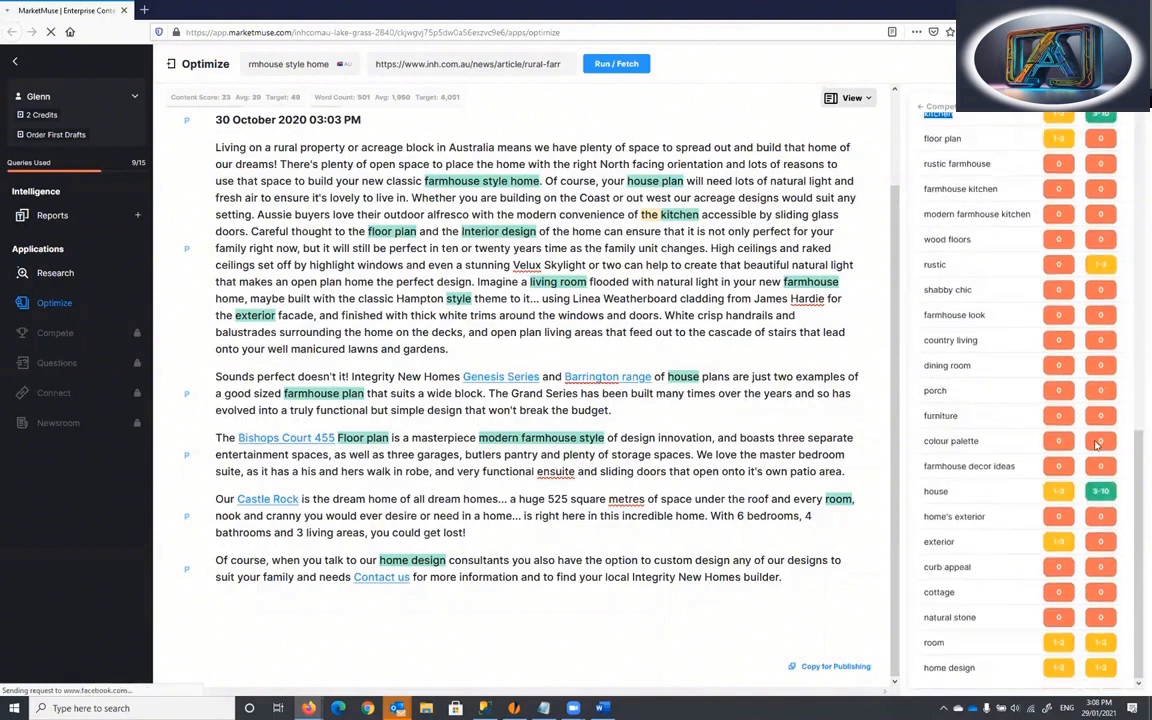
double_click(935, 496)
scroll(1111, 340, up, 10)
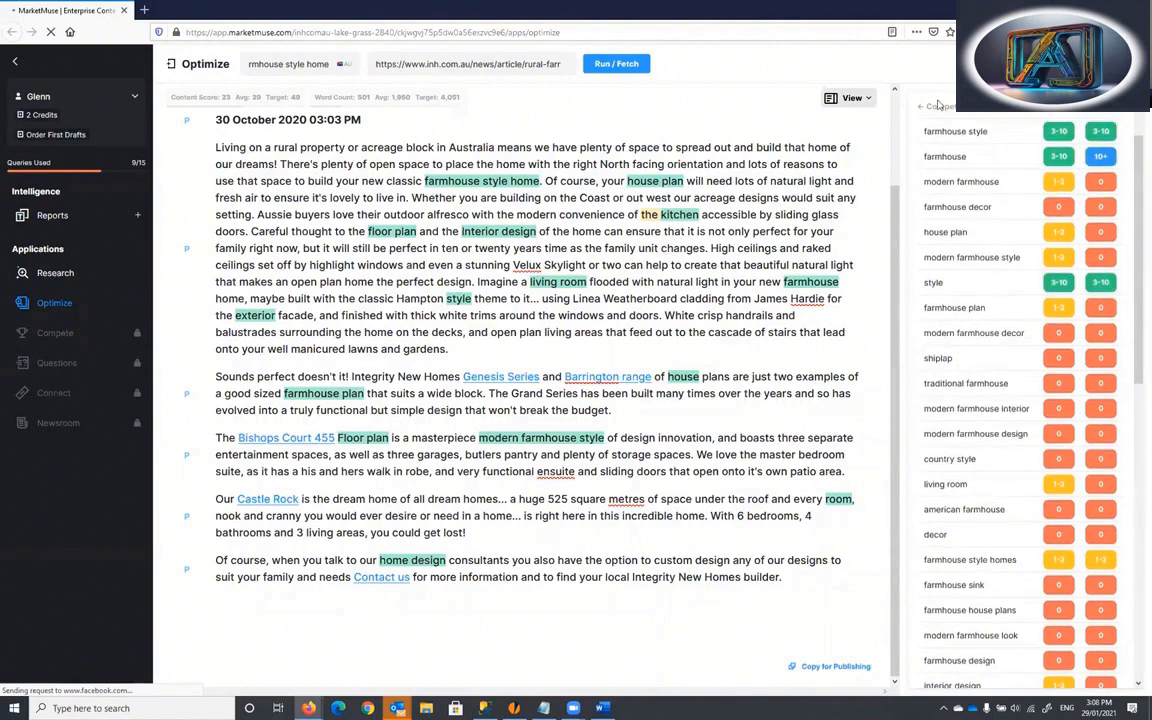
click(937, 106)
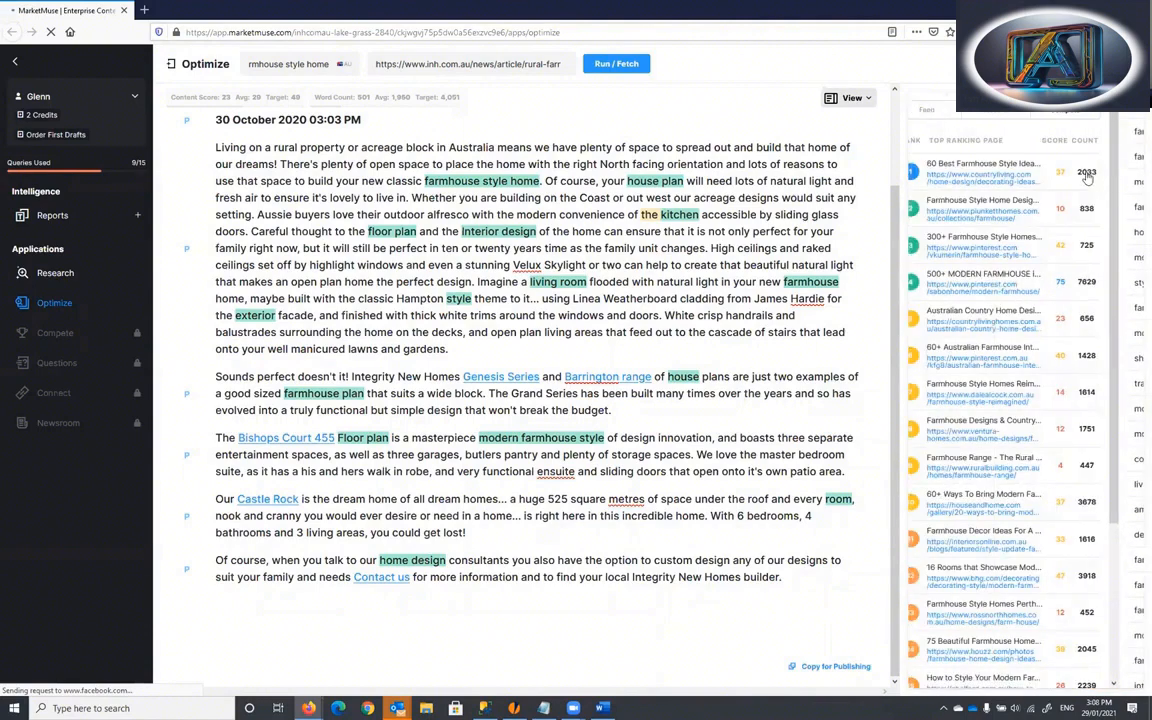
- Compare with the top-ranked Country Living page and insert its topic as "shiplap or" before "Linea Weatherboard" in the opening paragraph
click(1086, 180)
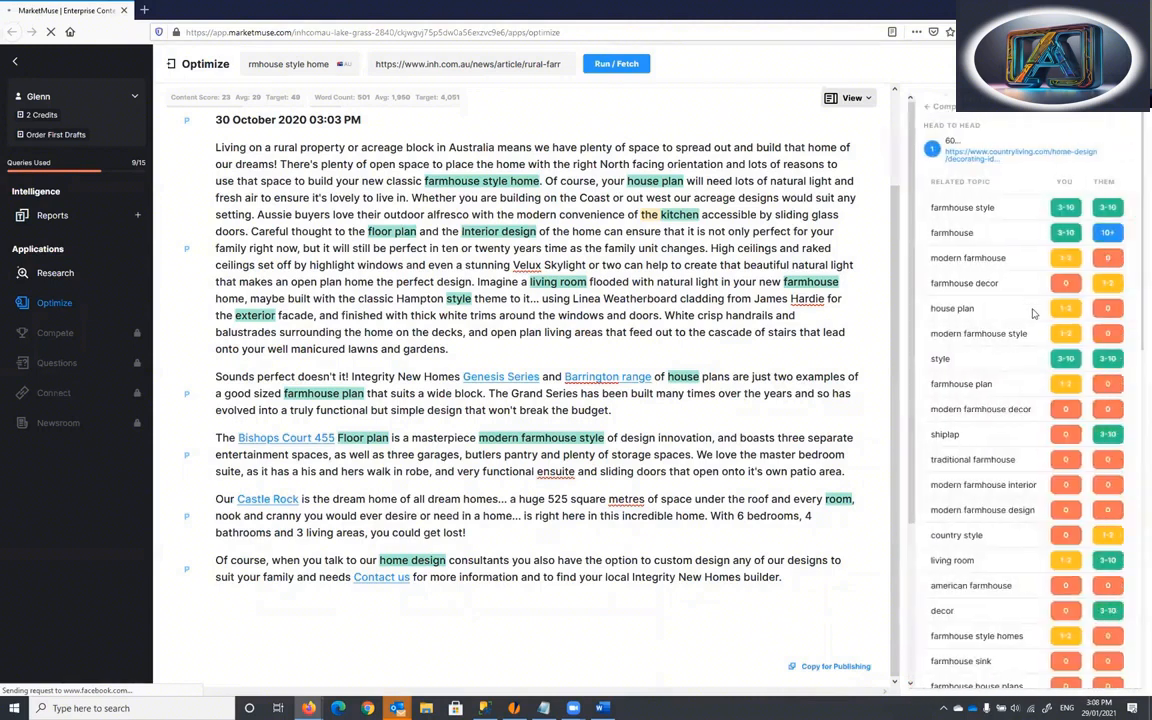
double_click(938, 434)
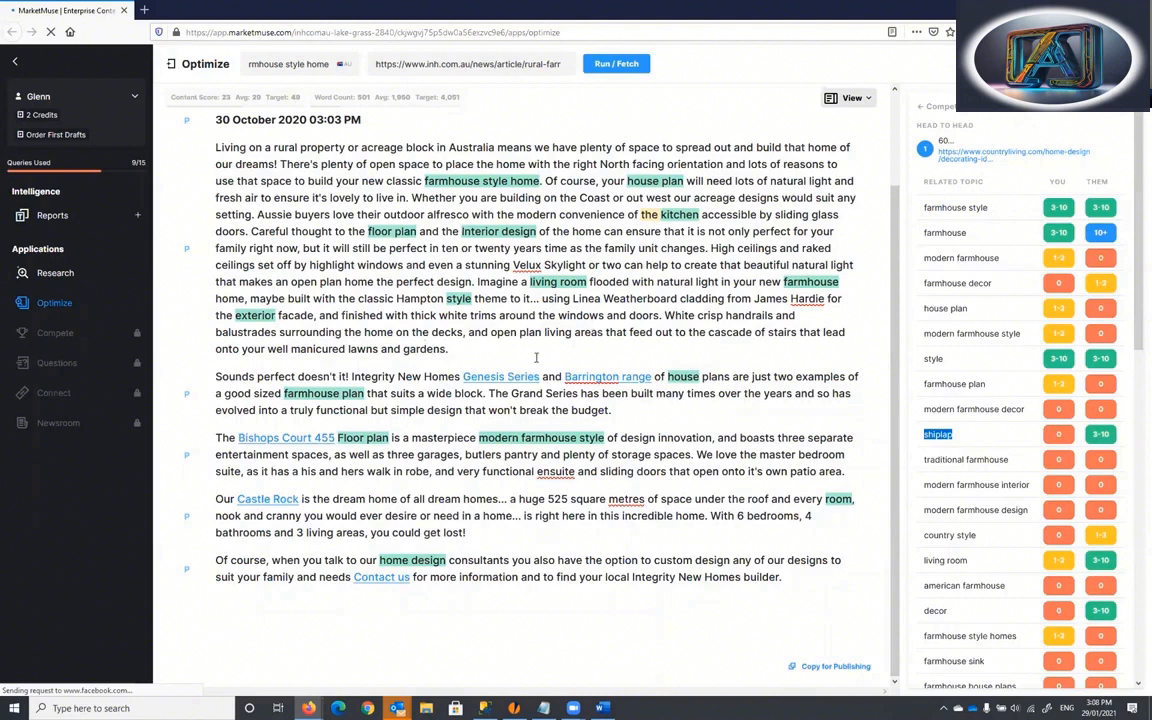
key(alt+Tab)
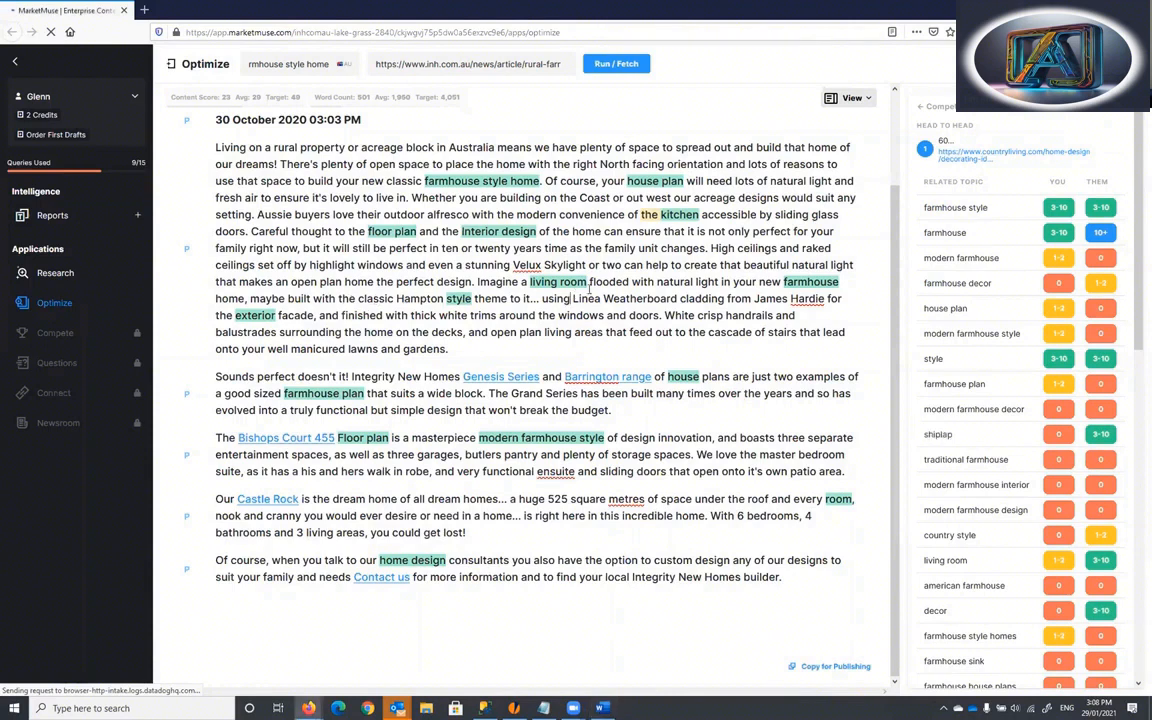
text(shiplap )
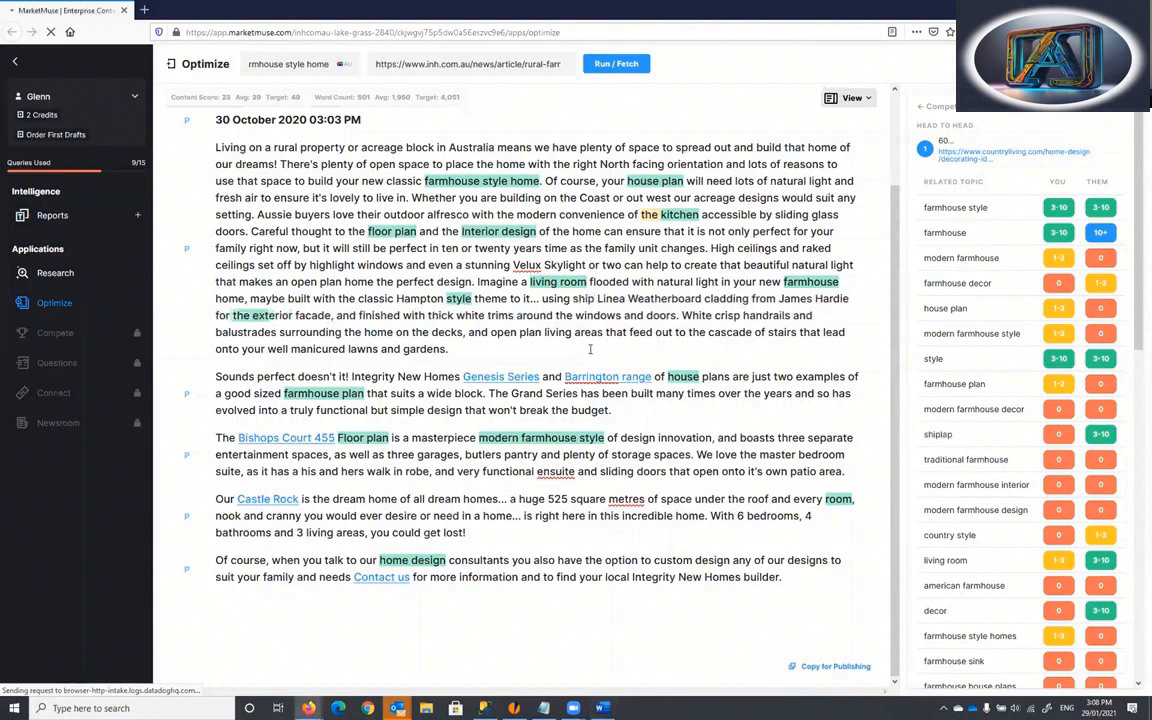
text(or)
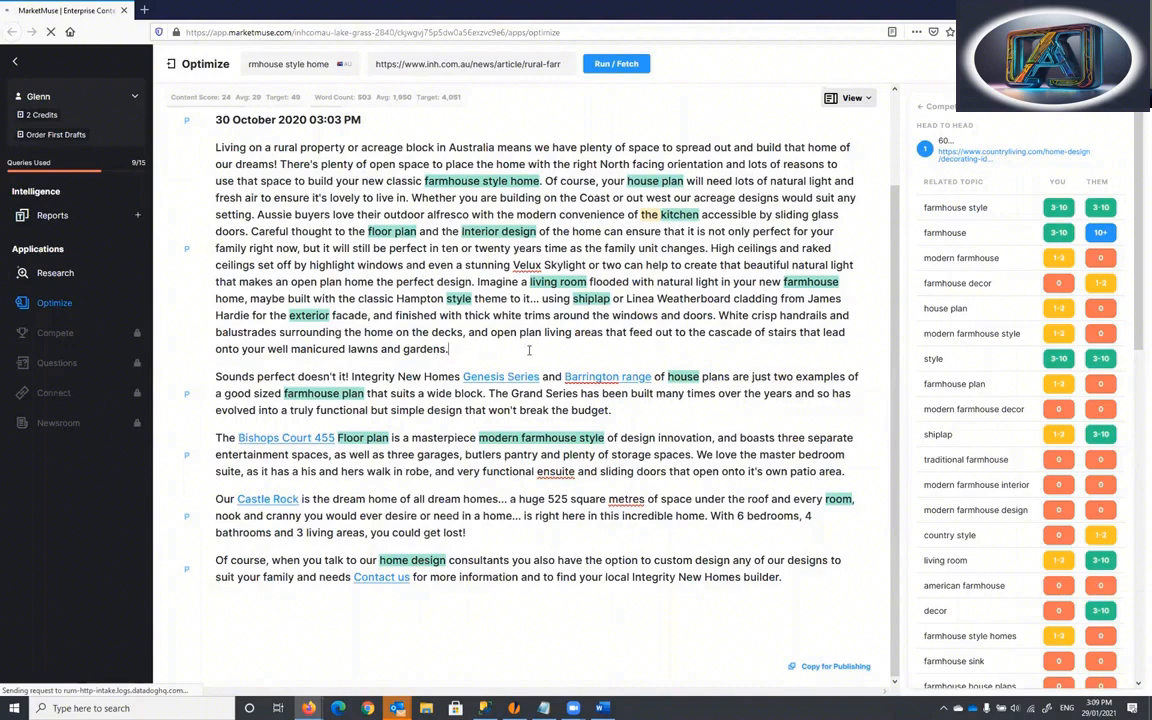
scroll(477, 315, up, 2)
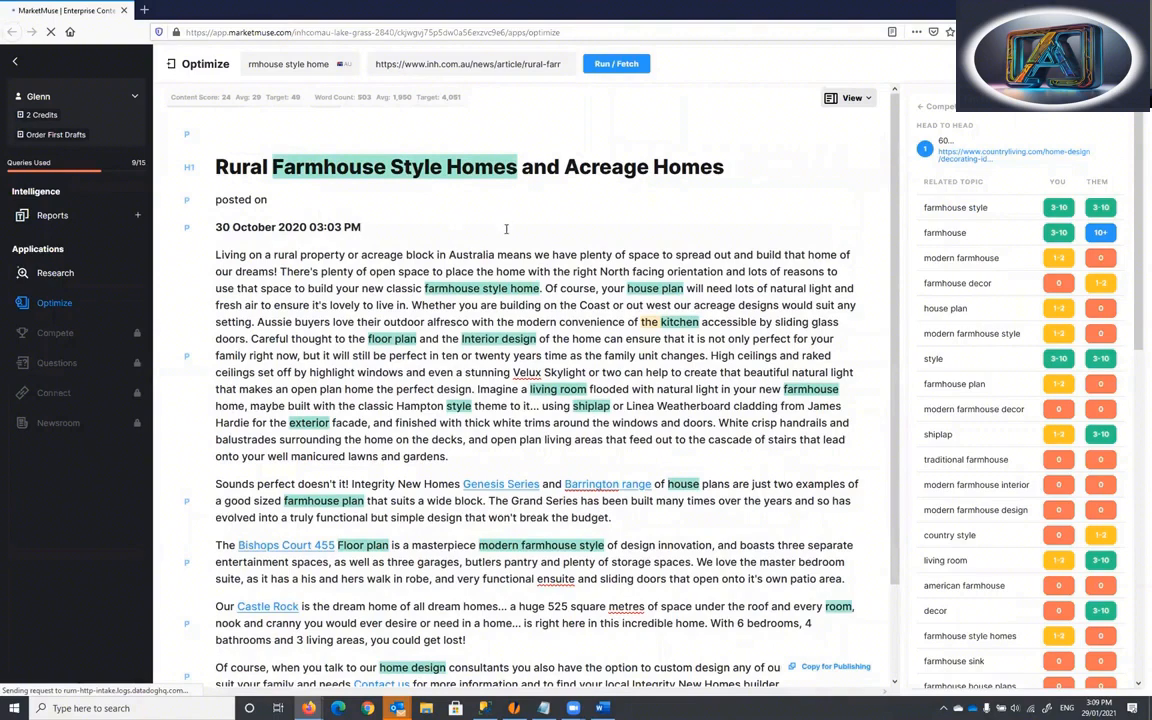
scroll(506, 229, down, 1)
scroll(560, 240, down, 1)
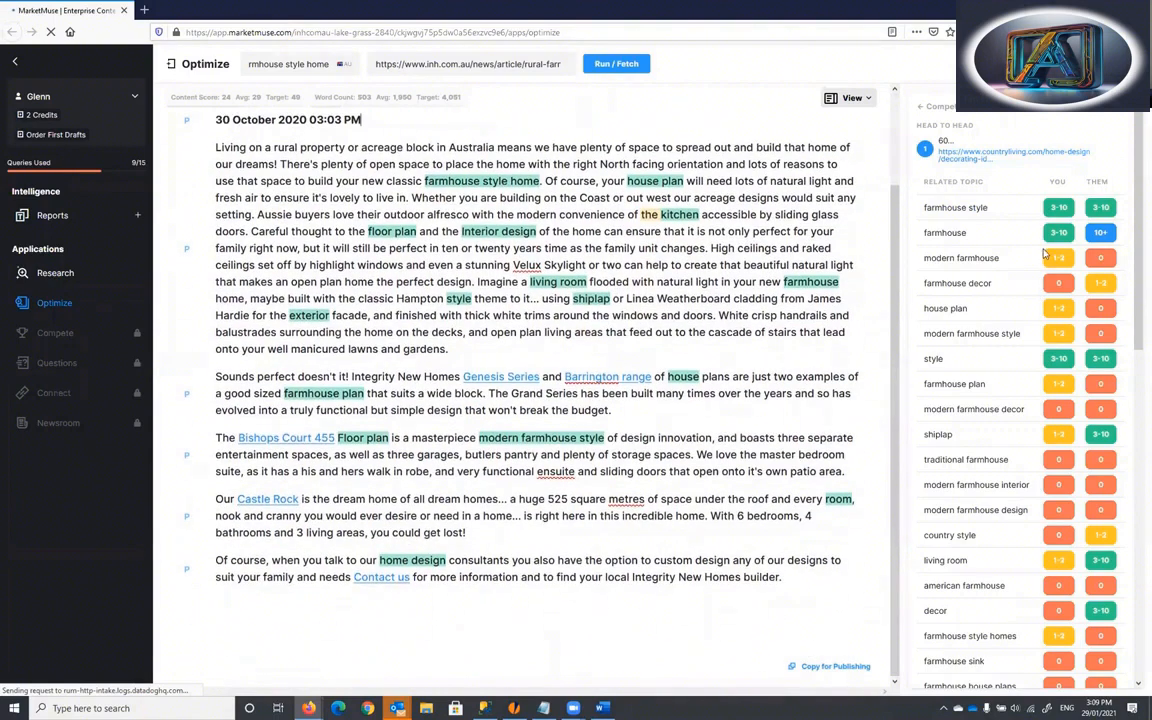
scroll(245, 160, up, 1)
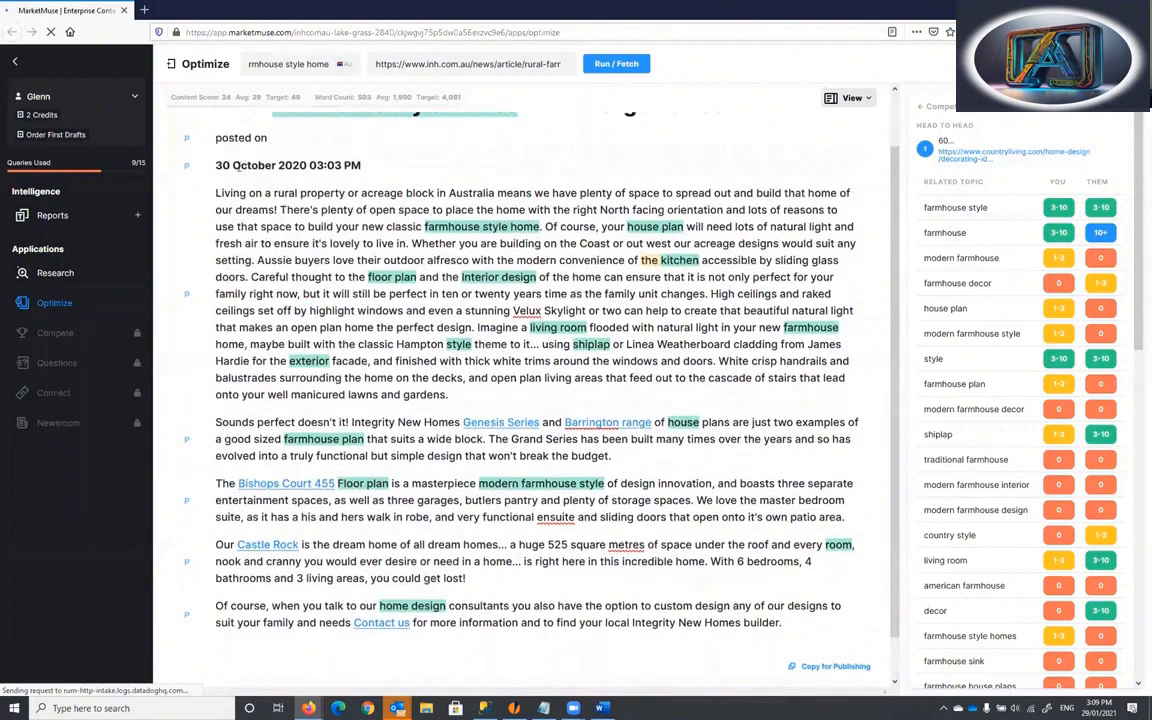
scroll(230, 166, up, 1)
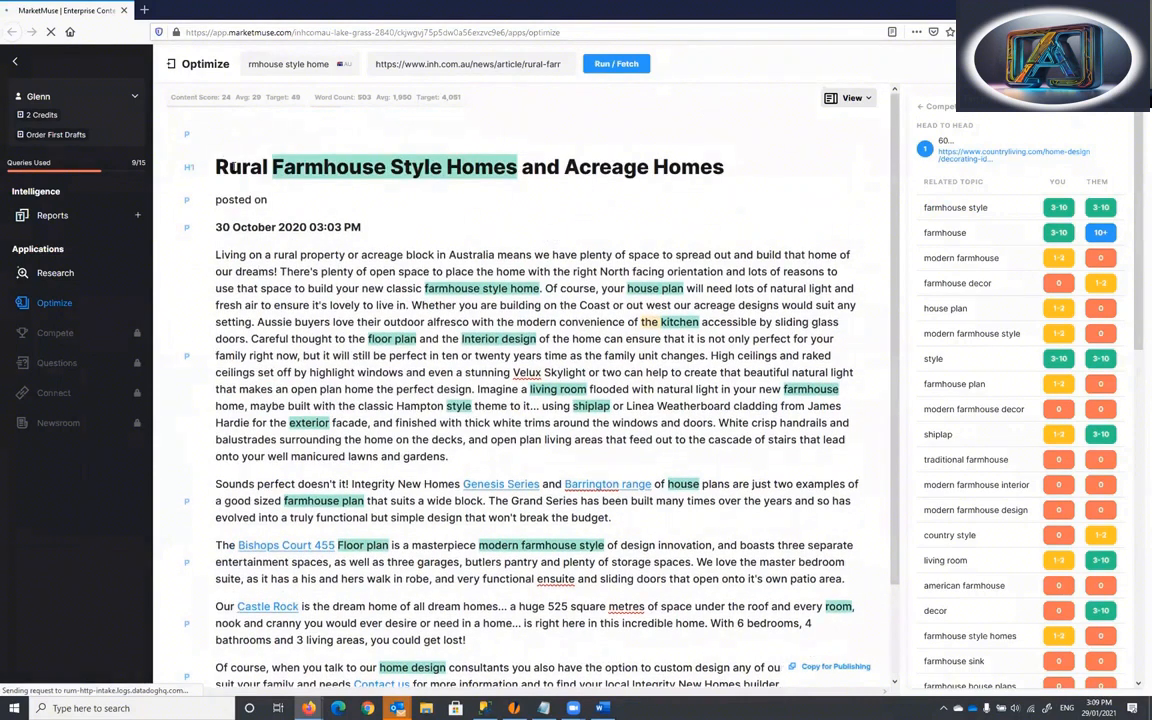
drag(205, 152, 798, 580)
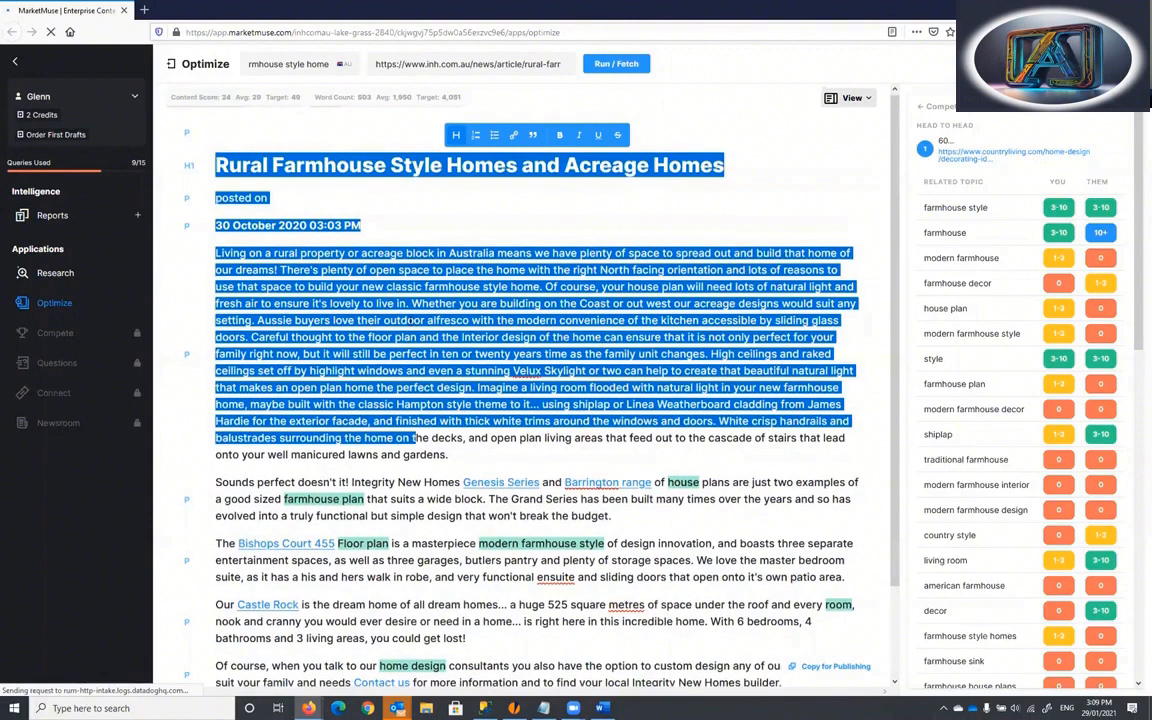
scroll(410, 323, down, 2)
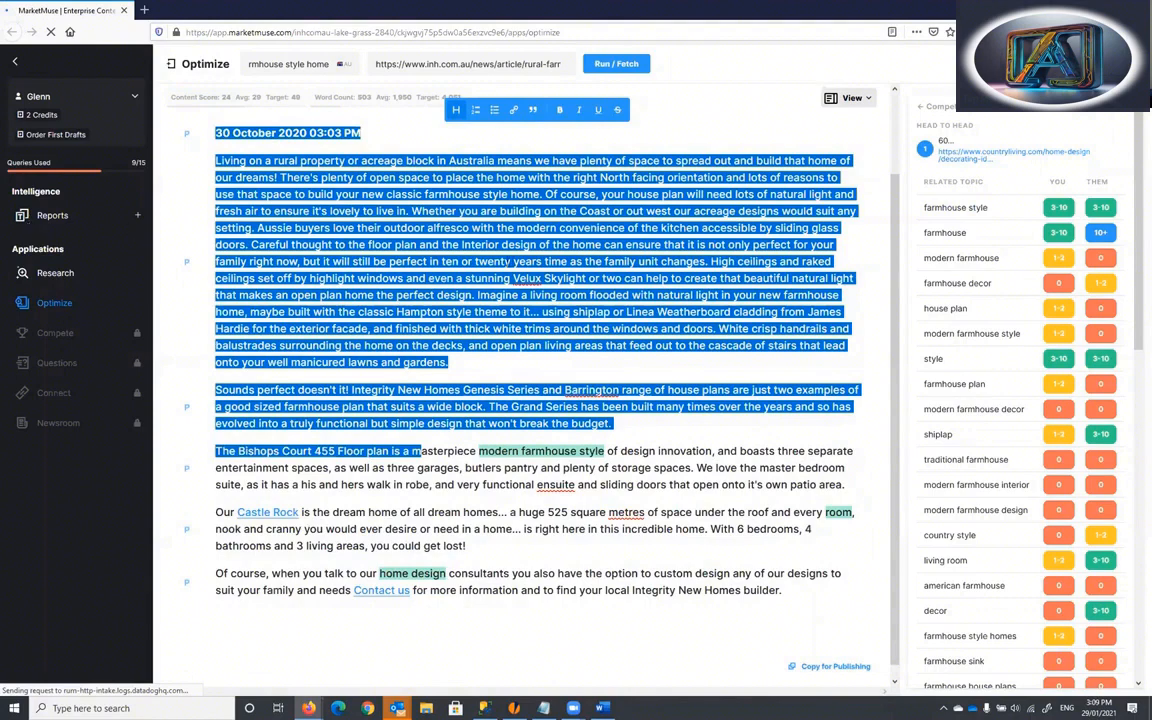
key(ctrl+a)
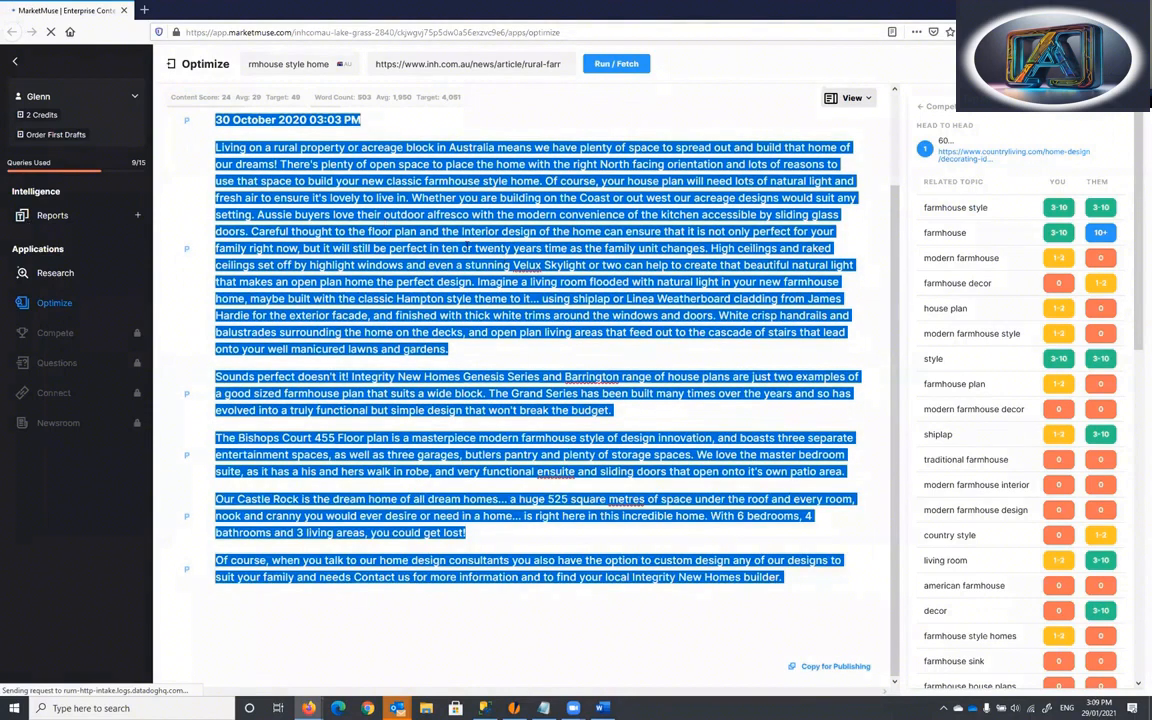
scroll(467, 247, up, 2)
click(467, 246)
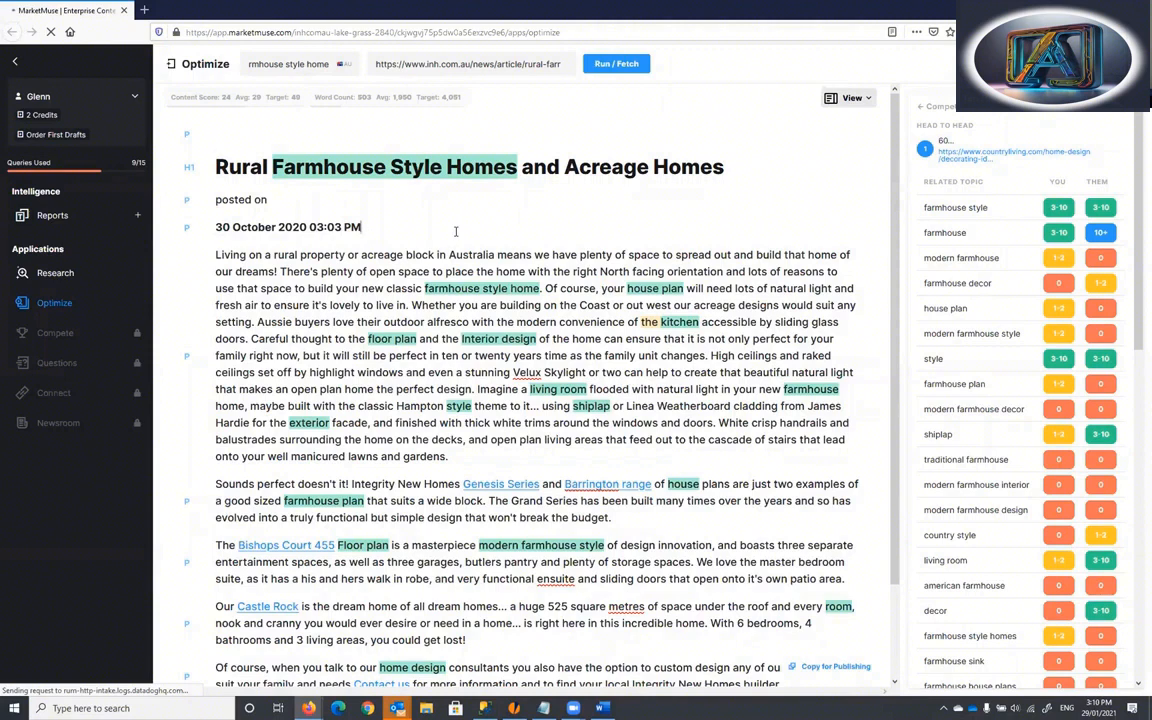
click(453, 231)
scroll(469, 359, down, 1)
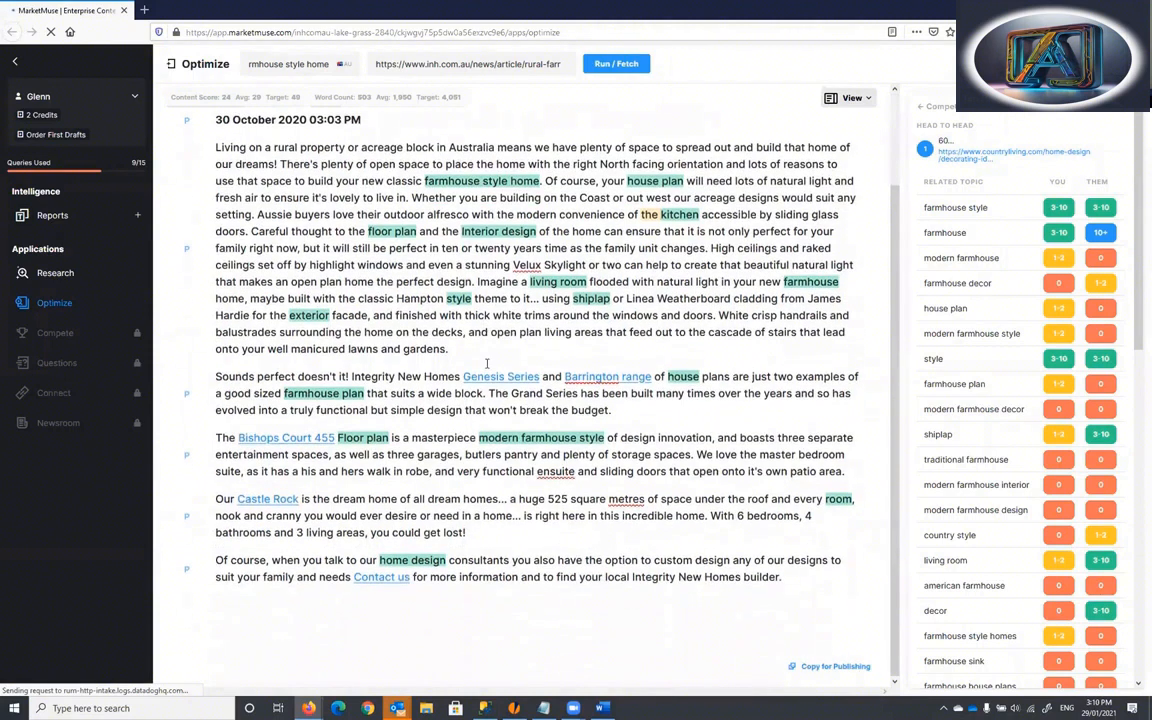